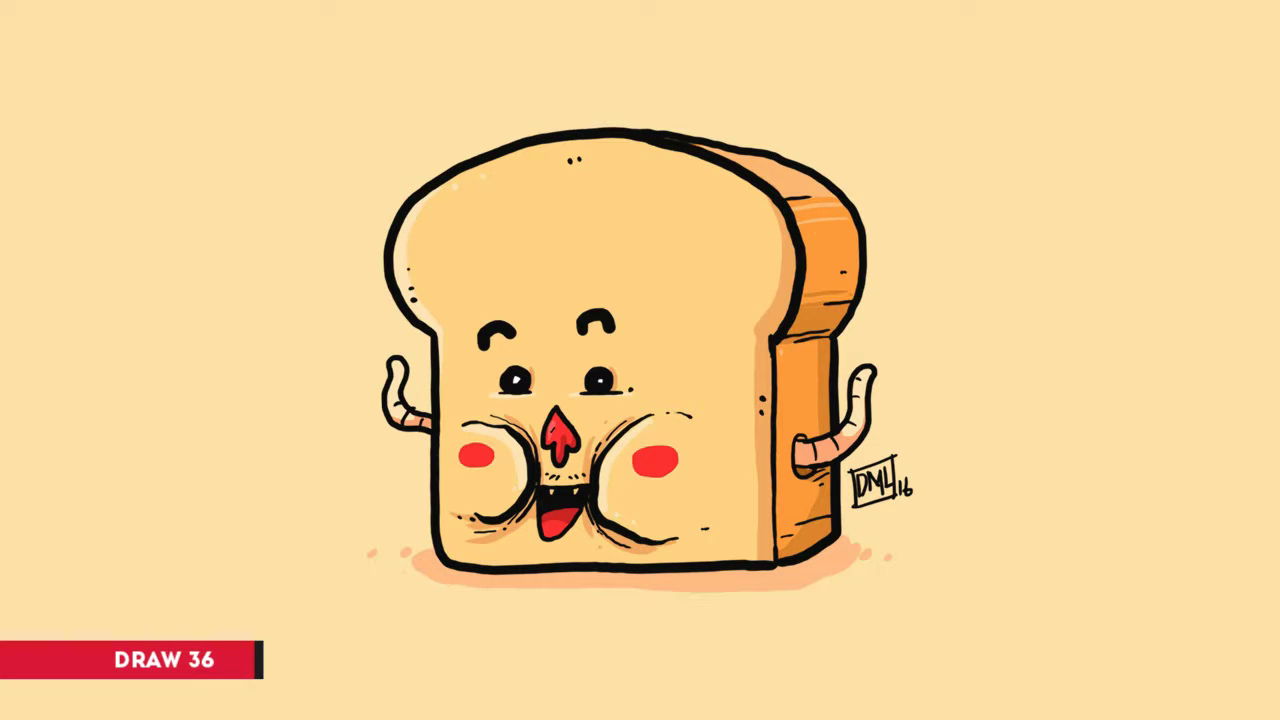
Step: Ink the toast's front-face and side edges in thick black lines
drag(395, 372, 382, 532)
key(ctrl+z)
mouse_move(395, 372)
mouse_down()
mouse_move(409, 568)
mouse_move(670, 575)
mouse_up()
drag(725, 389, 722, 545)
drag(674, 391, 670, 572)
mouse_move(395, 376)
mouse_down()
mouse_move(557, 209)
mouse_move(675, 392)
mouse_up()
Step: Ink the curved top crust and join it to the side wall
mouse_move(540, 210)
mouse_down()
mouse_move(707, 245)
mouse_move(735, 388)
mouse_up()
key(ctrl+z)
mouse_move(560, 210)
mouse_down()
mouse_move(653, 228)
mouse_move(754, 304)
mouse_move(725, 392)
mouse_move(751, 343)
mouse_move(595, 224)
mouse_up()
key(ctrl+z)
key(ctrl+z)
mouse_move(725, 392)
mouse_down()
mouse_move(748, 265)
mouse_move(565, 212)
mouse_up()
drag(676, 387, 722, 384)
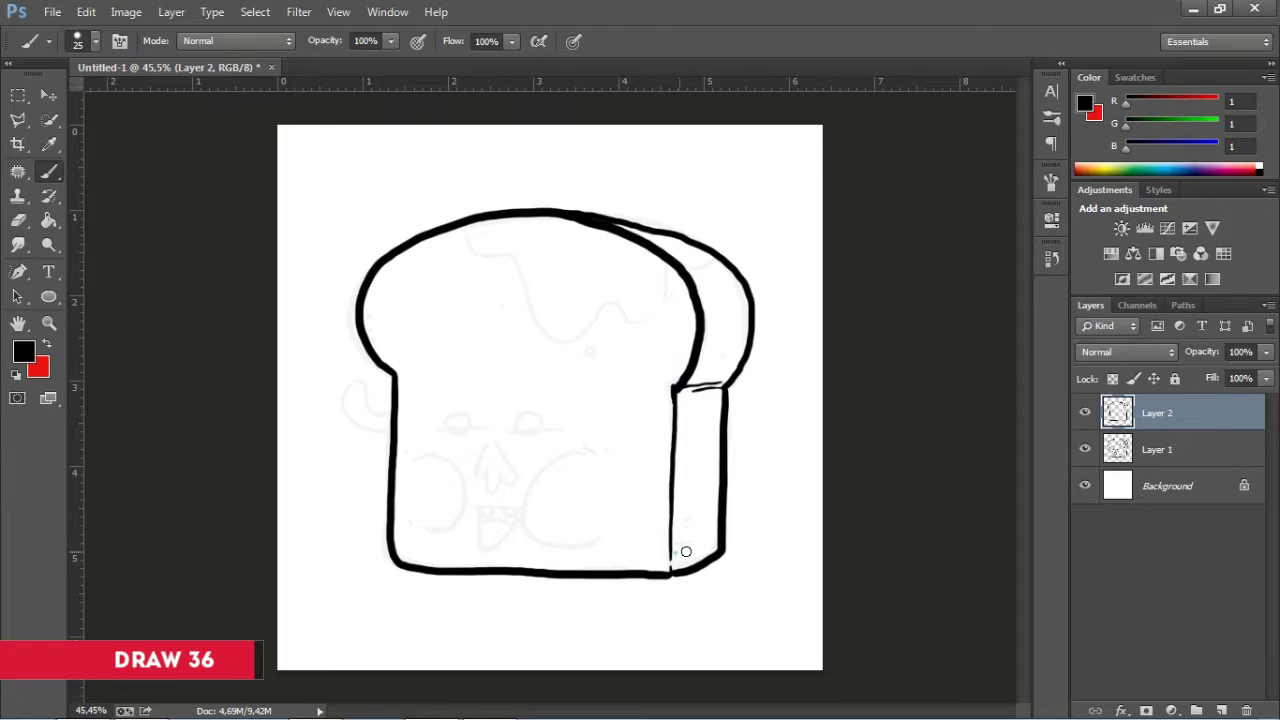
Step: Ink both cheek curves with a connecting line, the eye dots, under-eye stroke and right eyebrow
drag(416, 450, 425, 528)
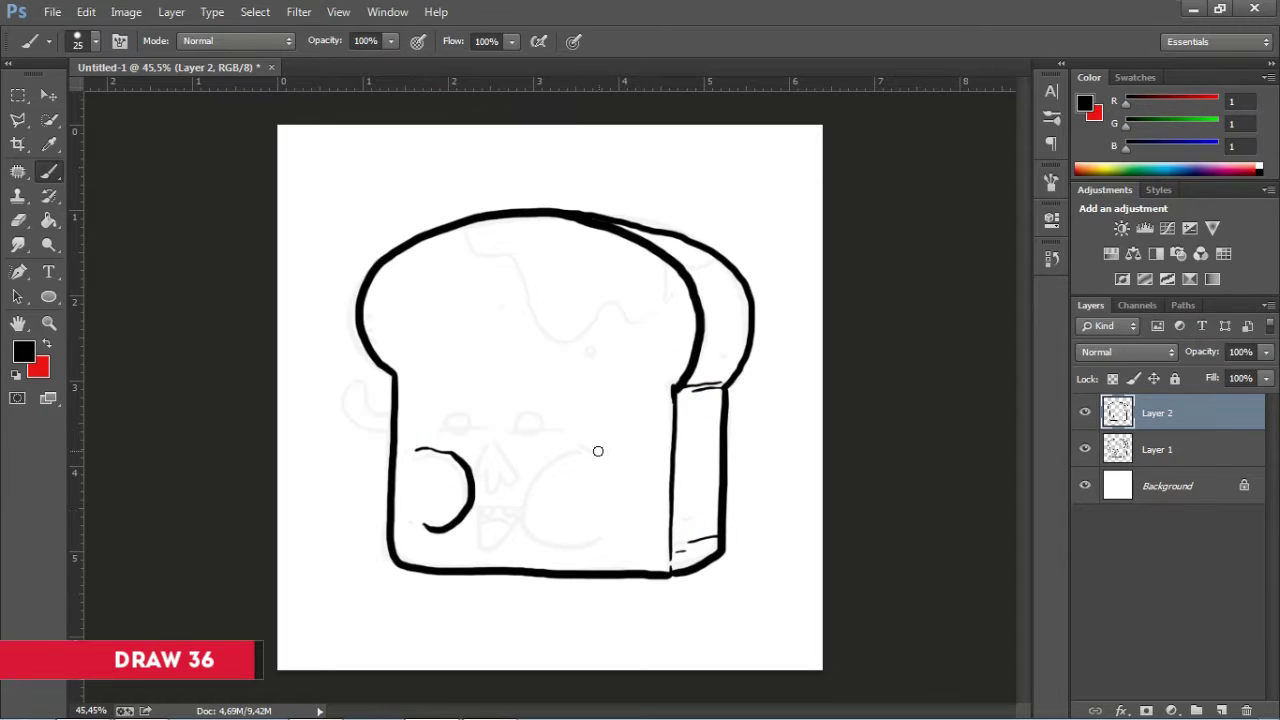
drag(594, 449, 588, 552)
mouse_move(520, 506)
mouse_down()
mouse_move(476, 506)
mouse_move(511, 505)
mouse_up()
click(529, 418)
click(460, 415)
key(ctrl+z)
drag(518, 427, 548, 427)
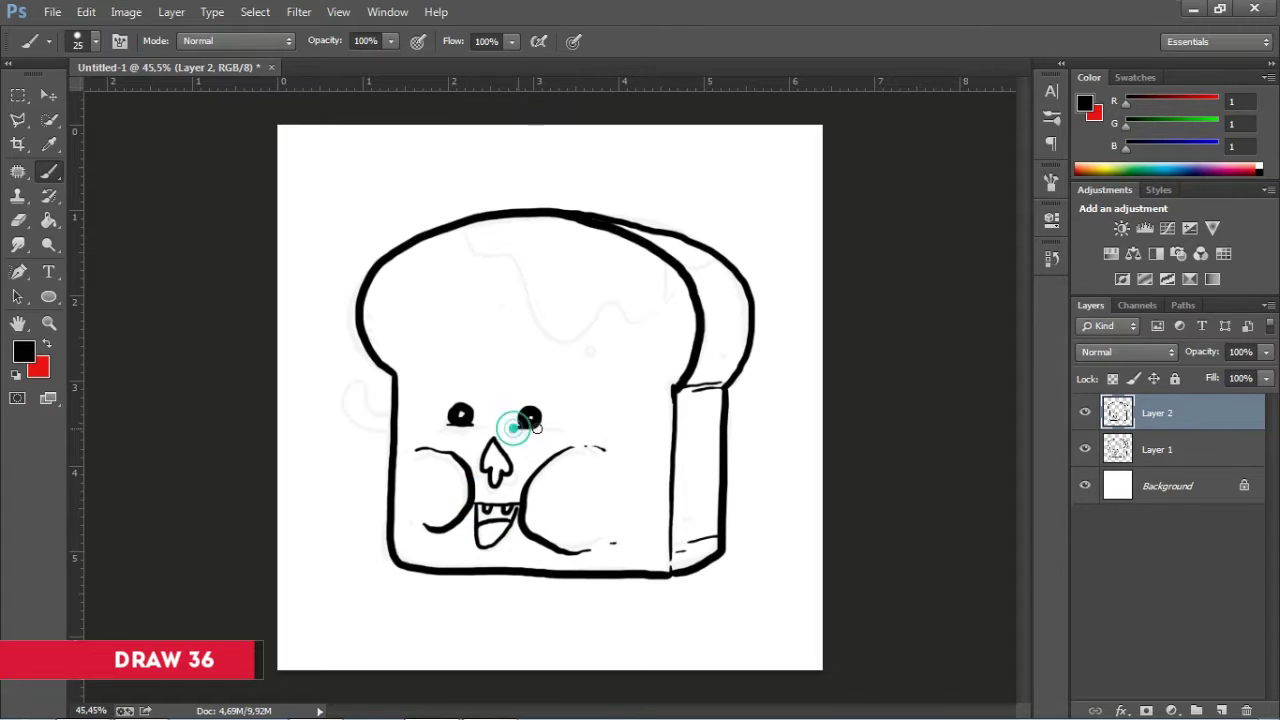
drag(517, 376, 546, 378)
Step: Hide the rough sketch layer and begin the left arm beside the bread
click(1085, 449)
scroll(460, 390, up, 2)
mouse_move(360, 455)
mouse_down()
mouse_move(349, 420)
mouse_move(375, 478)
mouse_move(363, 477)
mouse_up()
Step: Add black texture dots around the bread and short crust lines on the side
key(ctrl+z)
key(ctrl+z)
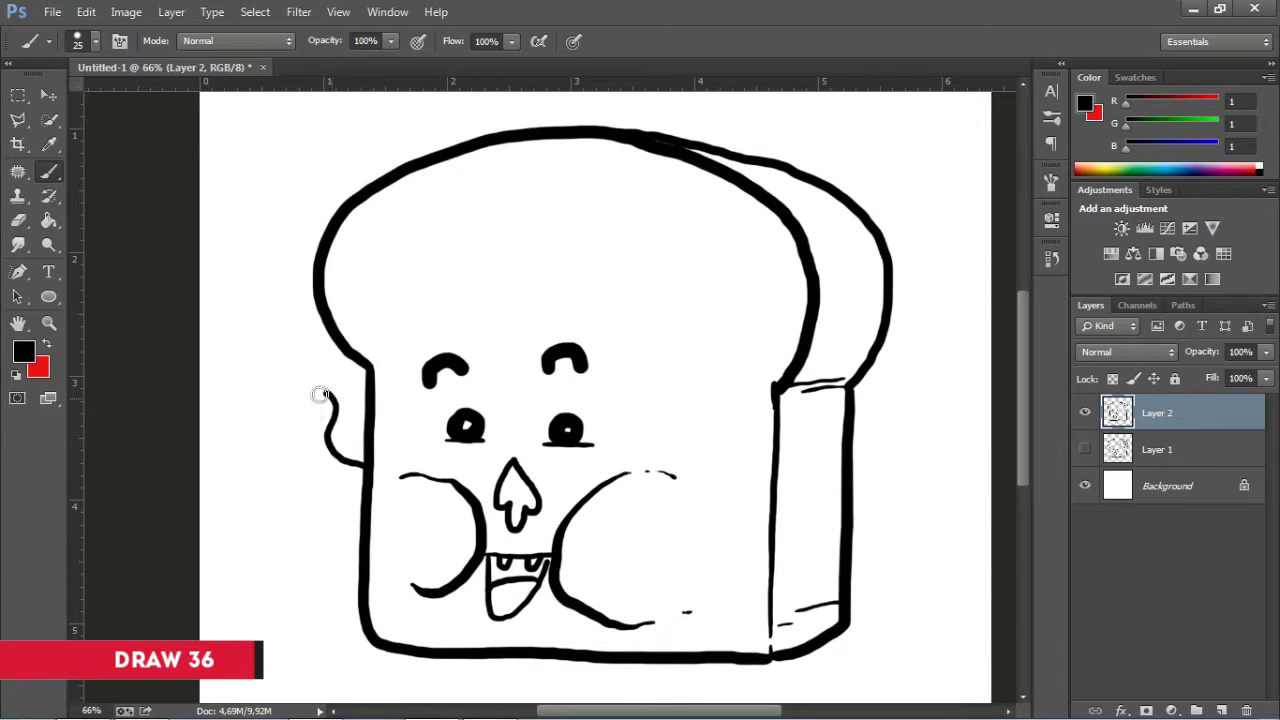
click(347, 324)
click(345, 312)
click(341, 287)
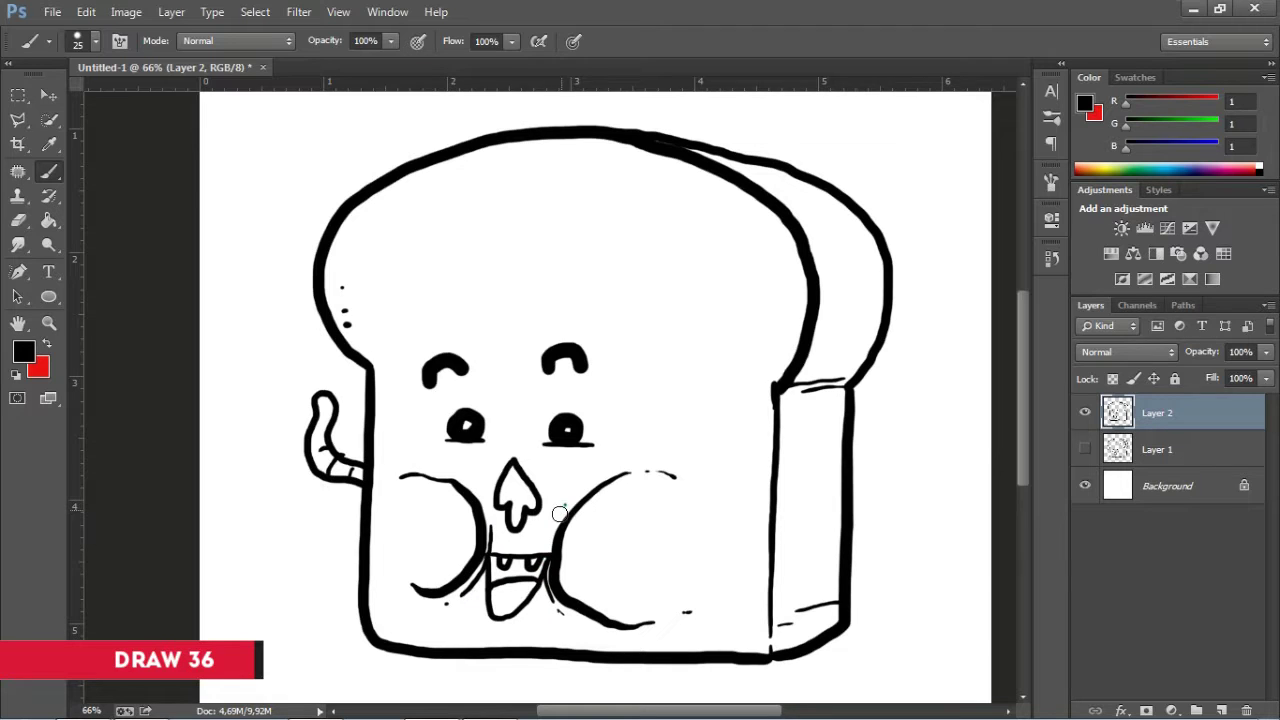
click(407, 590)
click(760, 465)
drag(840, 347, 873, 345)
drag(800, 218, 826, 217)
click(545, 163)
Step: Draw a line under the right eye and fill the mouth interior black
drag(543, 443, 595, 443)
mouse_move(492, 578)
mouse_down()
mouse_move(520, 562)
mouse_move(538, 573)
mouse_move(545, 545)
mouse_move(530, 546)
mouse_move(596, 630)
mouse_move(450, 602)
mouse_up()
key(bracketleft)
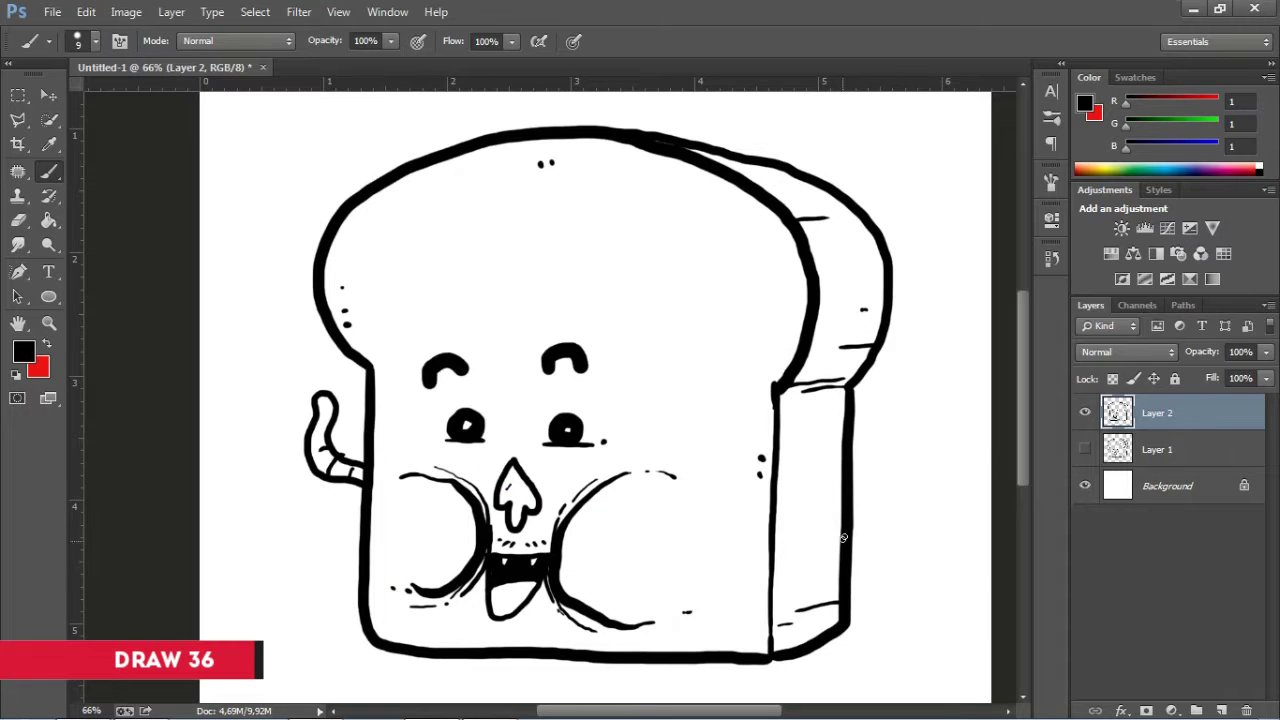
Step: Draw the curled right arm on the toast's side with an inner line
drag(871, 436, 815, 542)
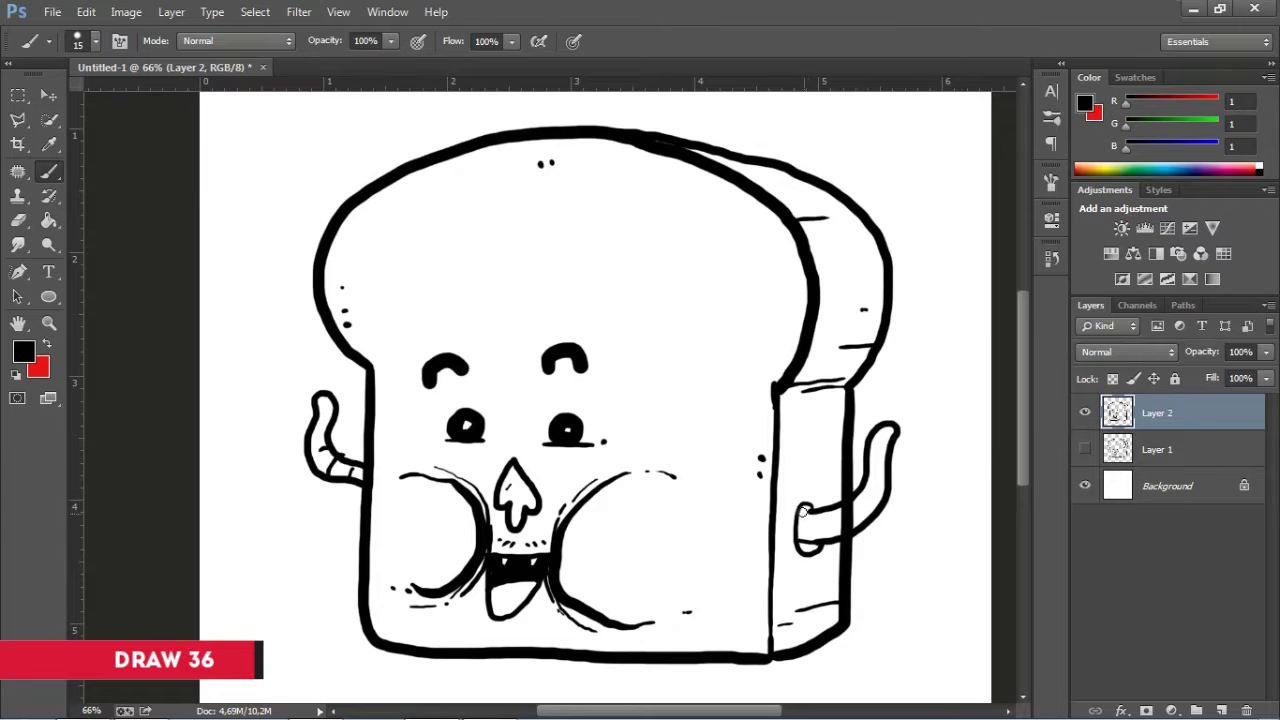
key(e)
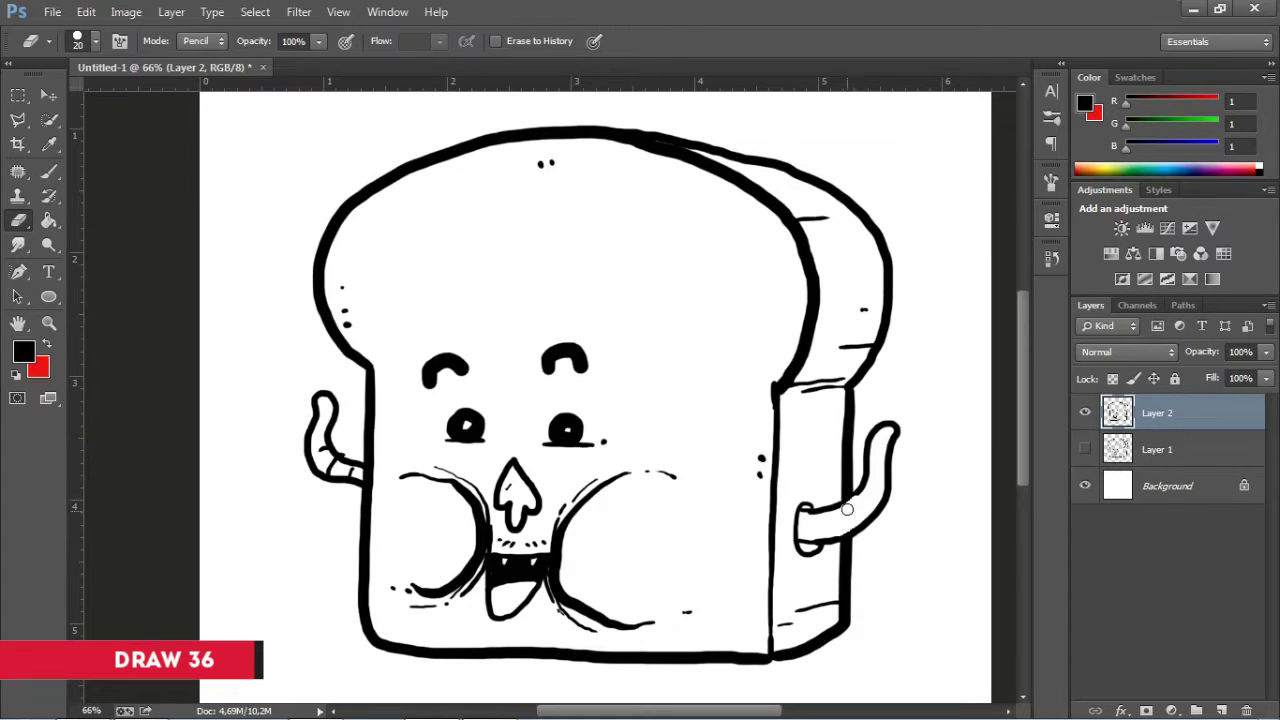
key(b)
drag(886, 438, 835, 541)
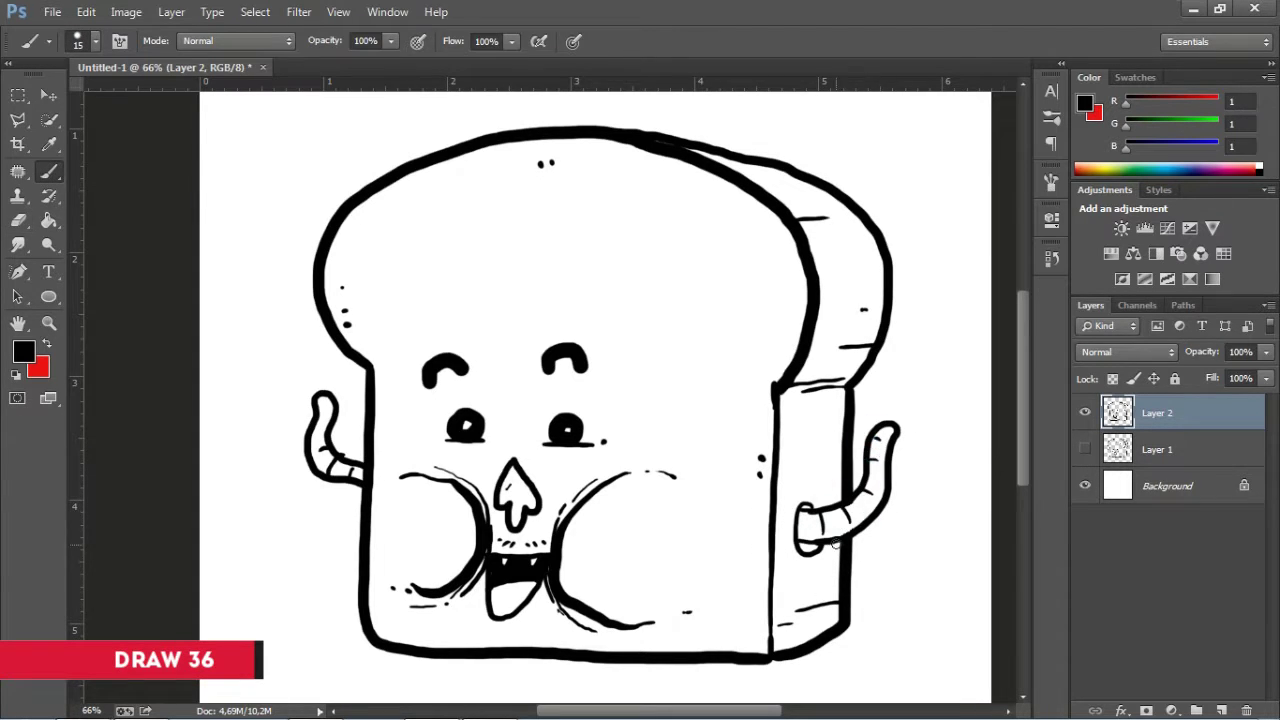
Step: Add a new layer above the sketch and set the foreground to light orange #ffd283
click(1157, 449)
click(1222, 710)
click(1085, 103)
drag(958, 440, 958, 458)
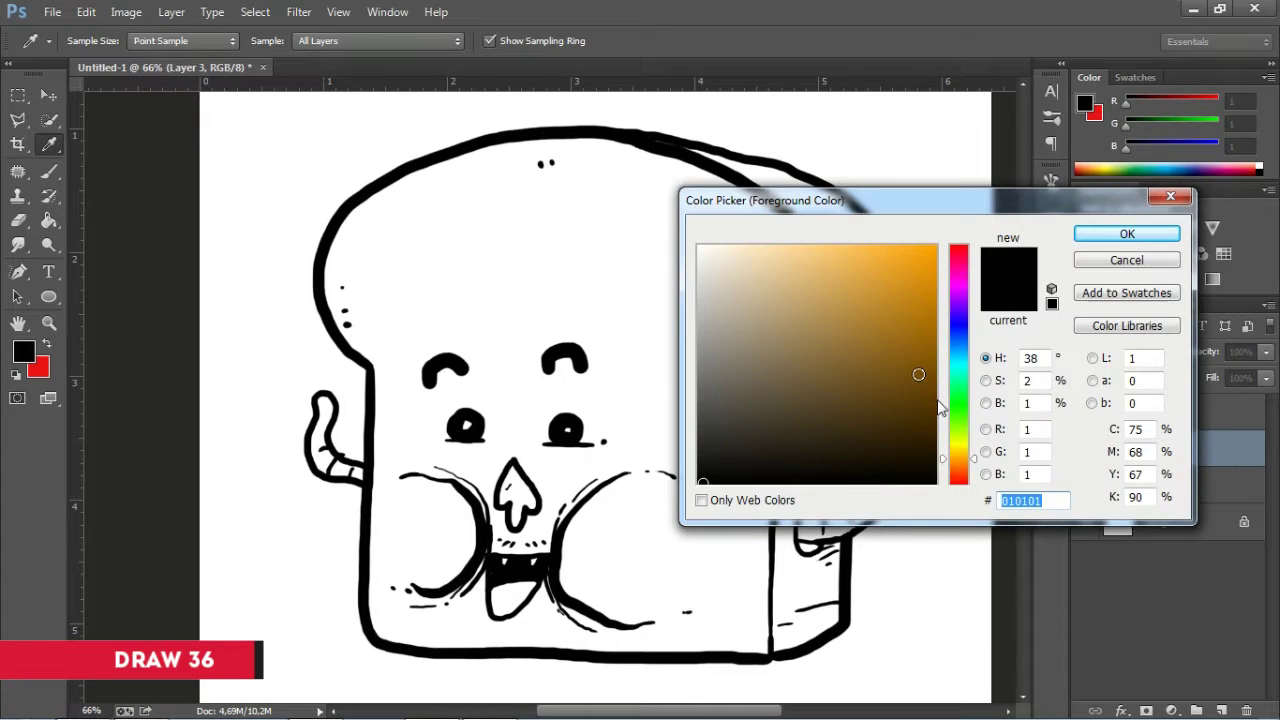
click(813, 245)
click(1080, 240)
Step: Paint and bucket-fill the bread's front face in light orange, covering leftover sketch lines
drag(565, 240, 503, 334)
mouse_move(345, 285)
mouse_down()
mouse_move(349, 243)
mouse_move(347, 313)
mouse_move(371, 337)
mouse_up()
key(bracketleft)
key(bracketleft)
mouse_move(363, 457)
mouse_down()
mouse_move(448, 620)
mouse_move(478, 497)
mouse_move(777, 352)
mouse_up()
mouse_move(372, 215)
mouse_down()
mouse_move(445, 167)
mouse_move(783, 257)
mouse_move(765, 385)
mouse_up()
key(g)
click(600, 263)
key(b)
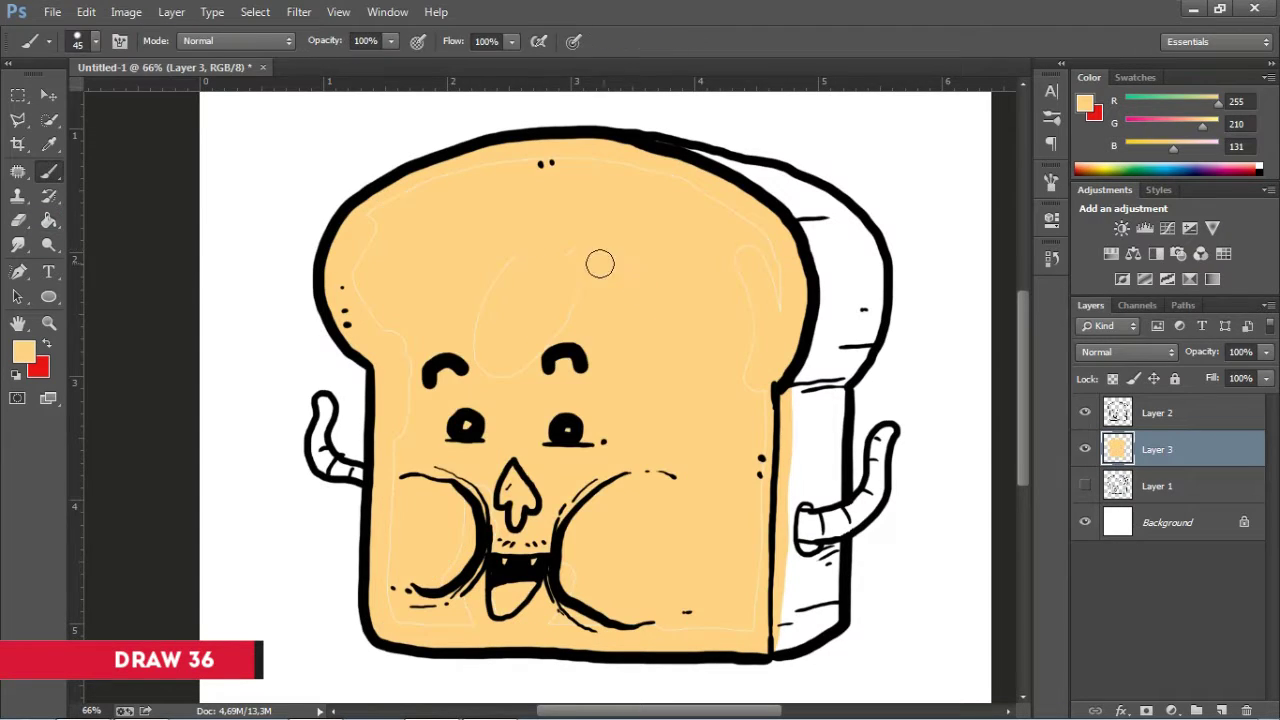
drag(575, 247, 750, 351)
Step: On a new layer, shade the bread's right crust edge in darker orange
click(1222, 710)
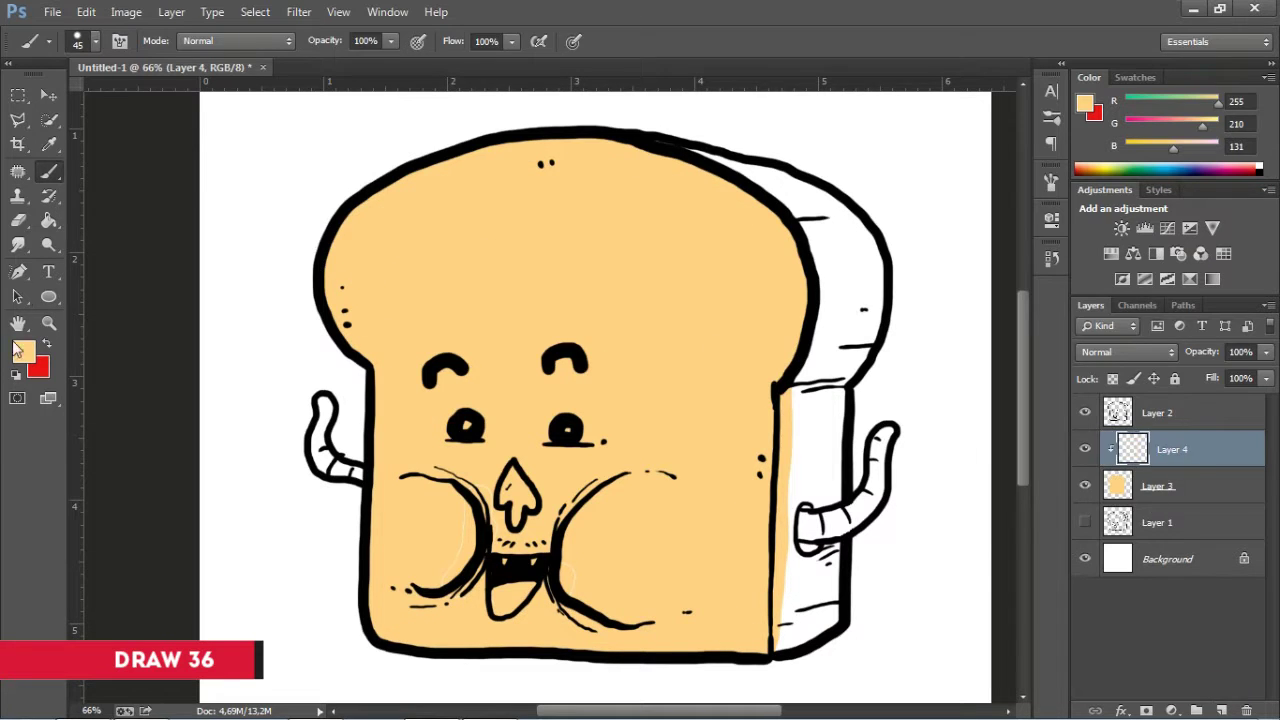
click(23, 350)
drag(829, 263, 841, 255)
click(1127, 233)
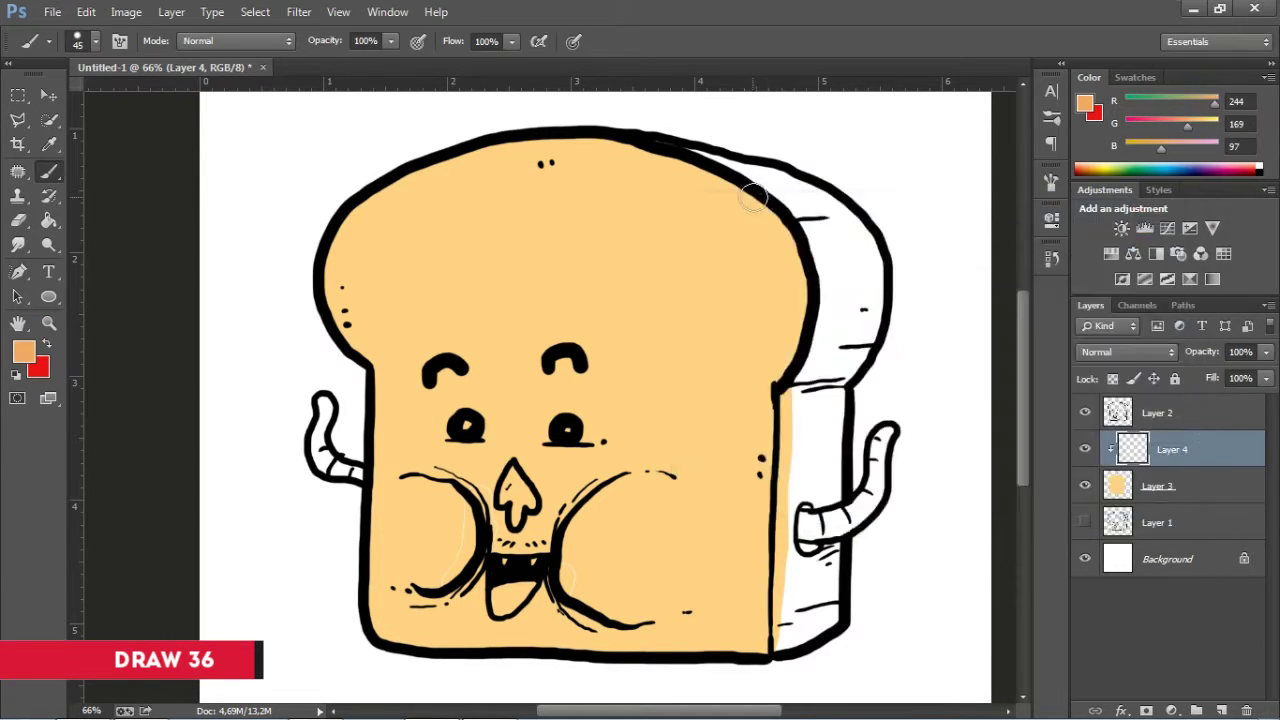
mouse_move(766, 206)
mouse_down()
mouse_move(800, 318)
mouse_move(764, 442)
mouse_up()
drag(762, 508, 762, 648)
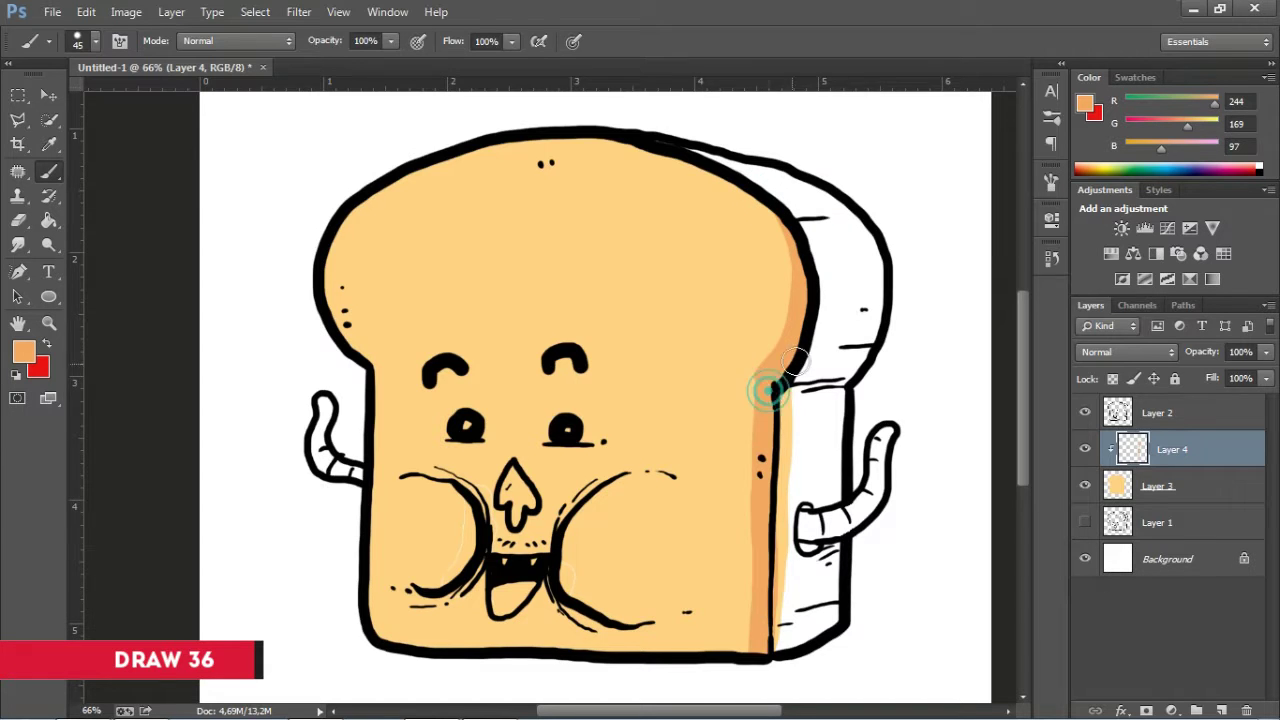
Step: Reselect the light base orange and make the shading layer active
scroll(766, 380, up, 2)
click(23, 350)
click(811, 246)
click(1103, 240)
click(1195, 460)
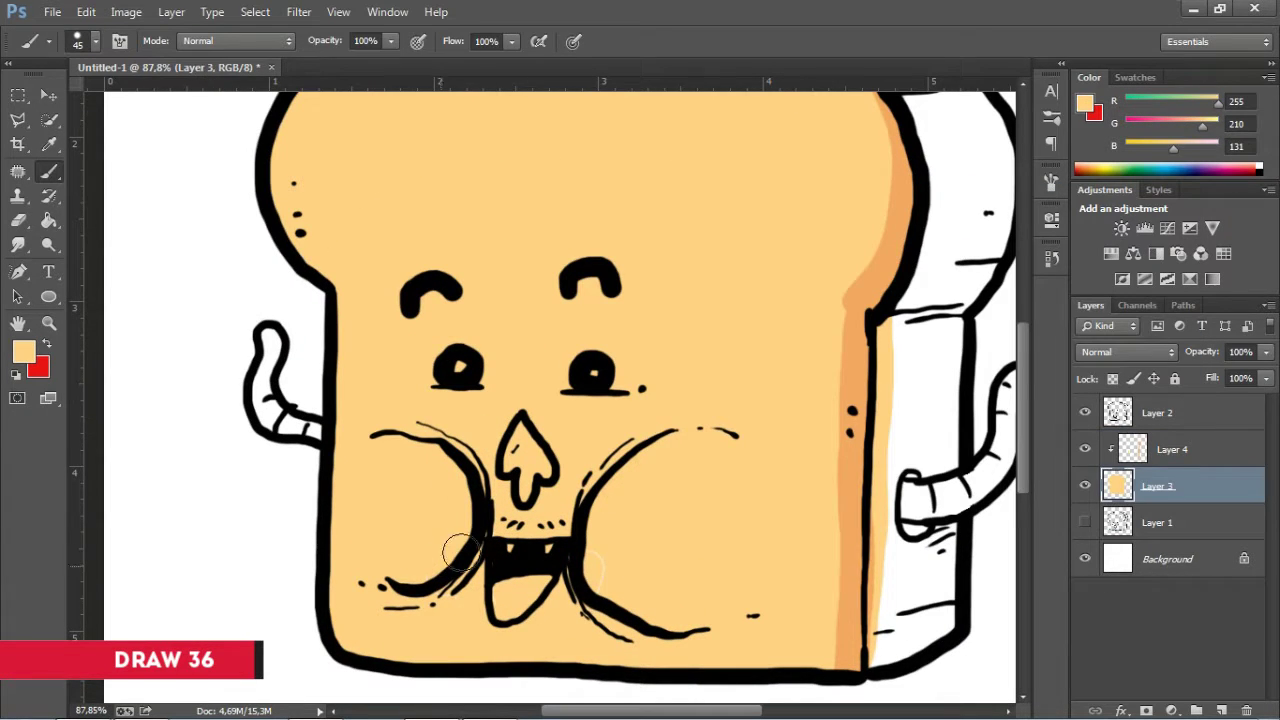
Step: Shade along both cheeks' inner outlines in darker orange 244,169,97
click(23, 350)
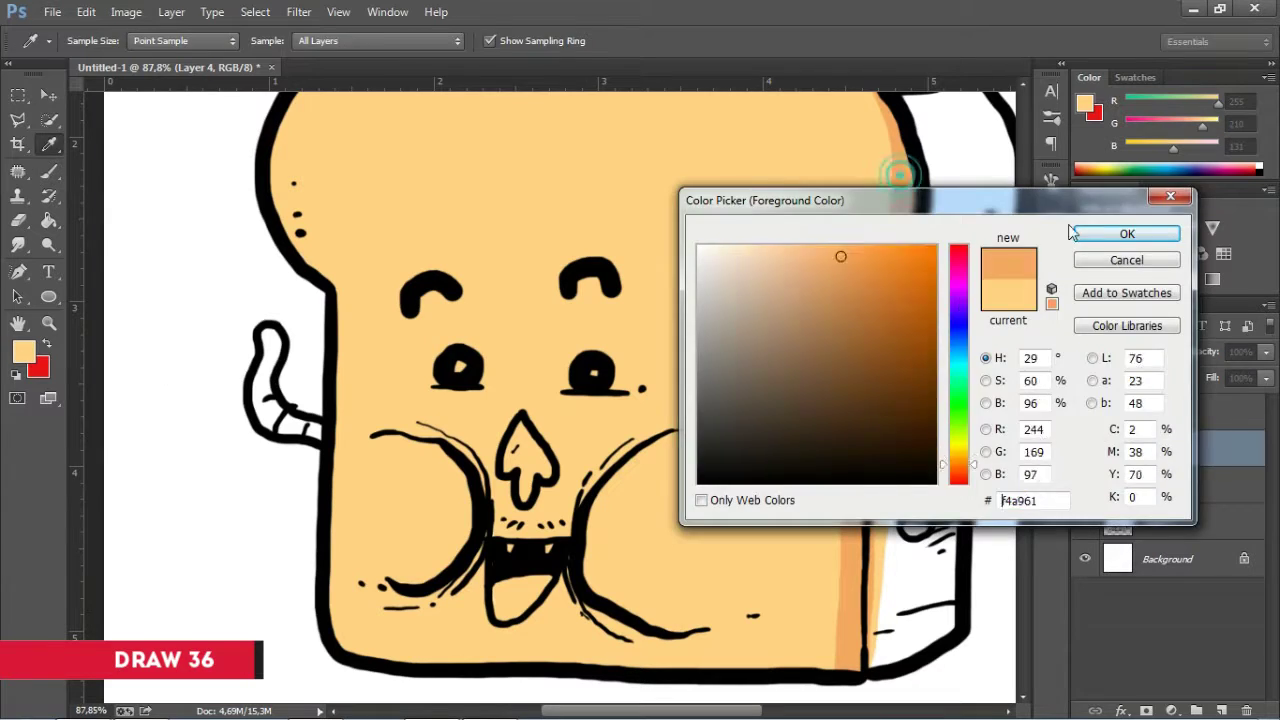
click(860, 235)
click(1128, 234)
drag(578, 462, 660, 645)
drag(586, 606, 572, 465)
drag(440, 425, 482, 530)
drag(446, 598, 374, 620)
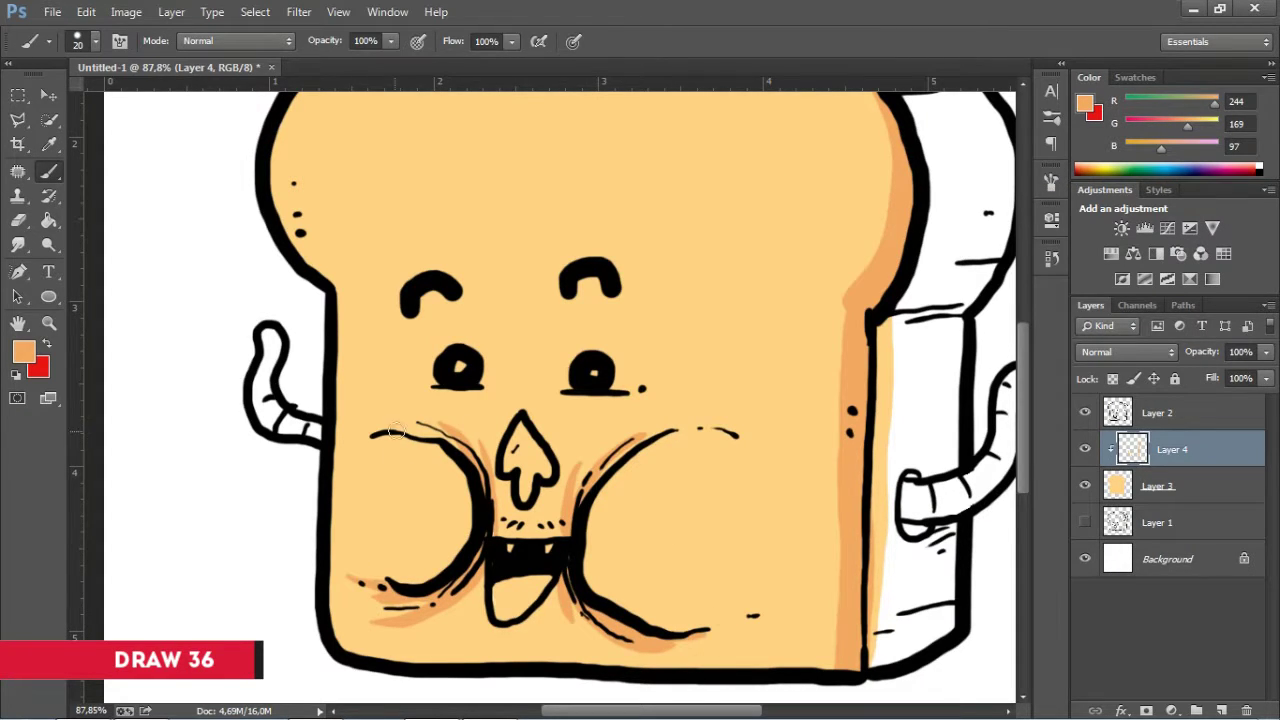
Step: Add light peach highlights on both cheeks, the bread's left edge and under the left eye
click(23, 352)
click(766, 252)
click(1126, 234)
mouse_move(380, 437)
mouse_down()
mouse_move(454, 464)
mouse_move(462, 528)
mouse_up()
drag(674, 437, 605, 580)
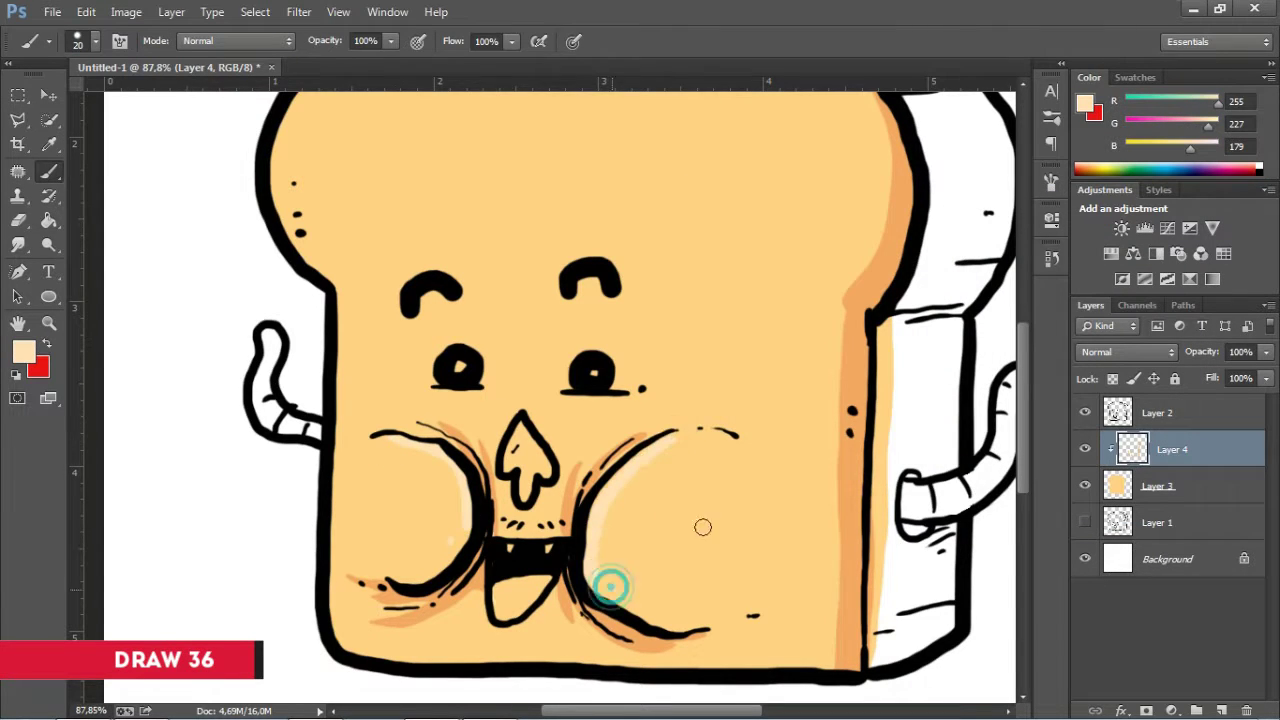
drag(509, 371, 526, 506)
drag(300, 286, 323, 386)
drag(561, 274, 541, 147)
drag(414, 400, 482, 400)
key(e)
key(alt+bracketleft)
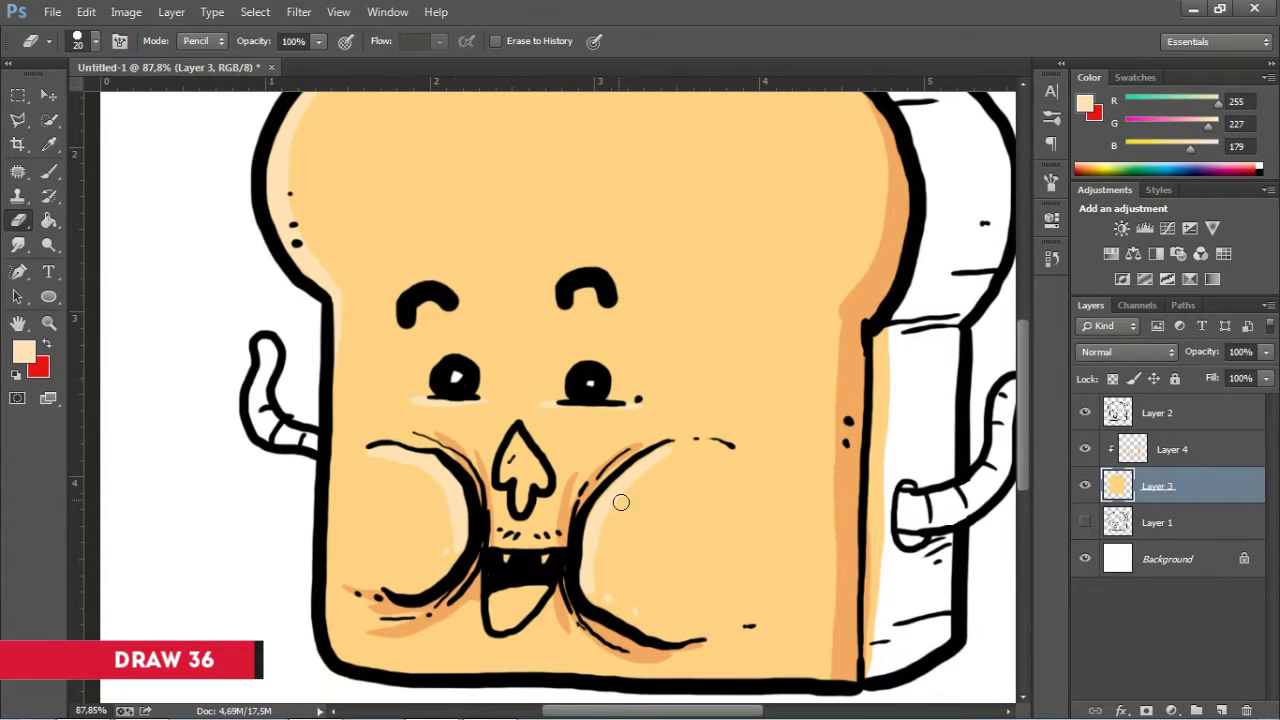
Step: Paint the nose bright red
key(b)
click(23, 350)
click(883, 237)
click(1128, 234)
drag(517, 443, 510, 460)
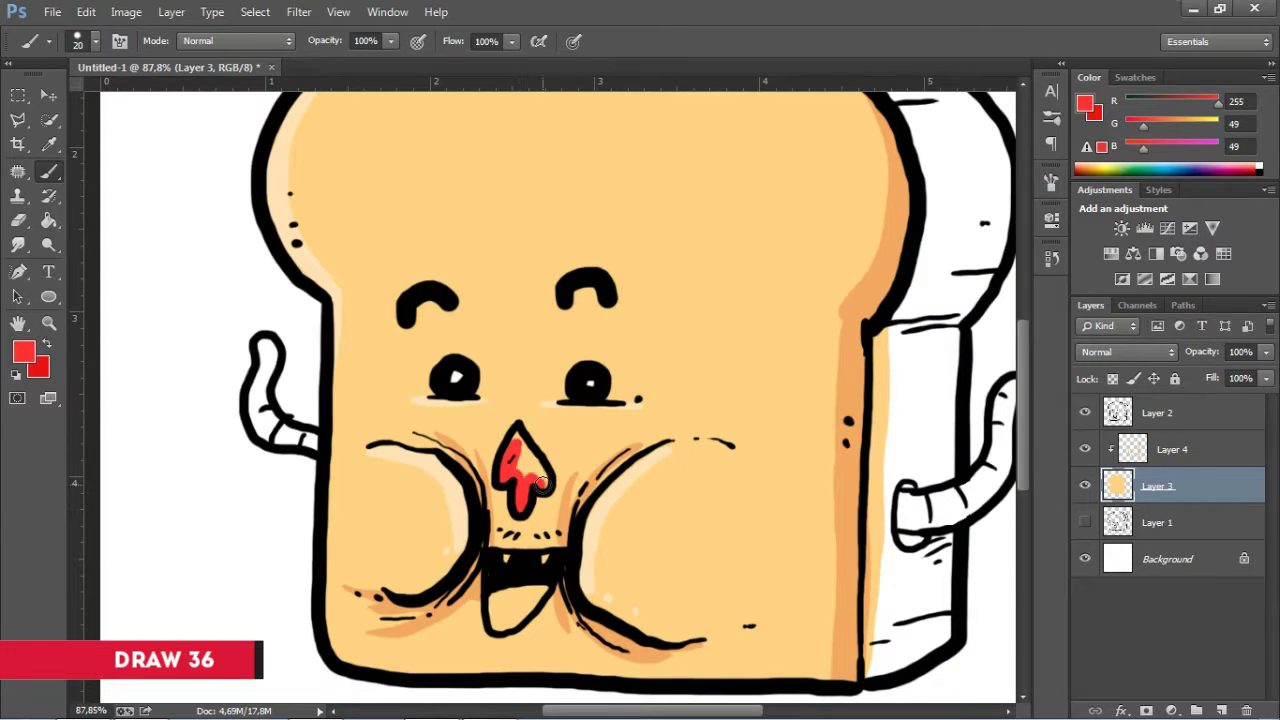
Step: Reset the colour to bright red ff3131 and paint red blushes on both cheeks
click(23, 350)
click(894, 266)
click(1128, 234)
click(23, 350)
click(846, 237)
click(1128, 234)
alt+click(522, 459)
click(23, 350)
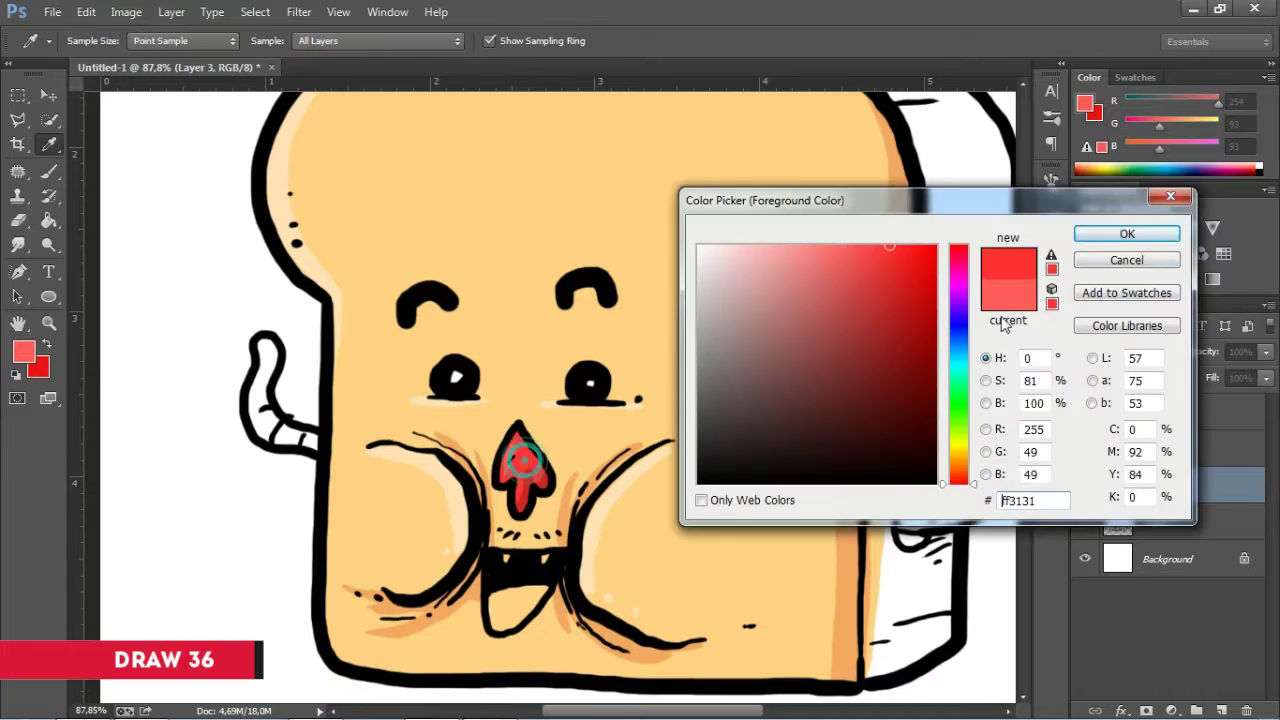
click(1127, 234)
drag(674, 498, 705, 520)
mouse_move(372, 488)
mouse_down()
mouse_move(386, 506)
mouse_move(384, 492)
mouse_up()
Step: Sample the shading orange and cheek red, then set the foreground to darker red 206,36,36
scroll(390, 498, up, 2)
click(23, 350)
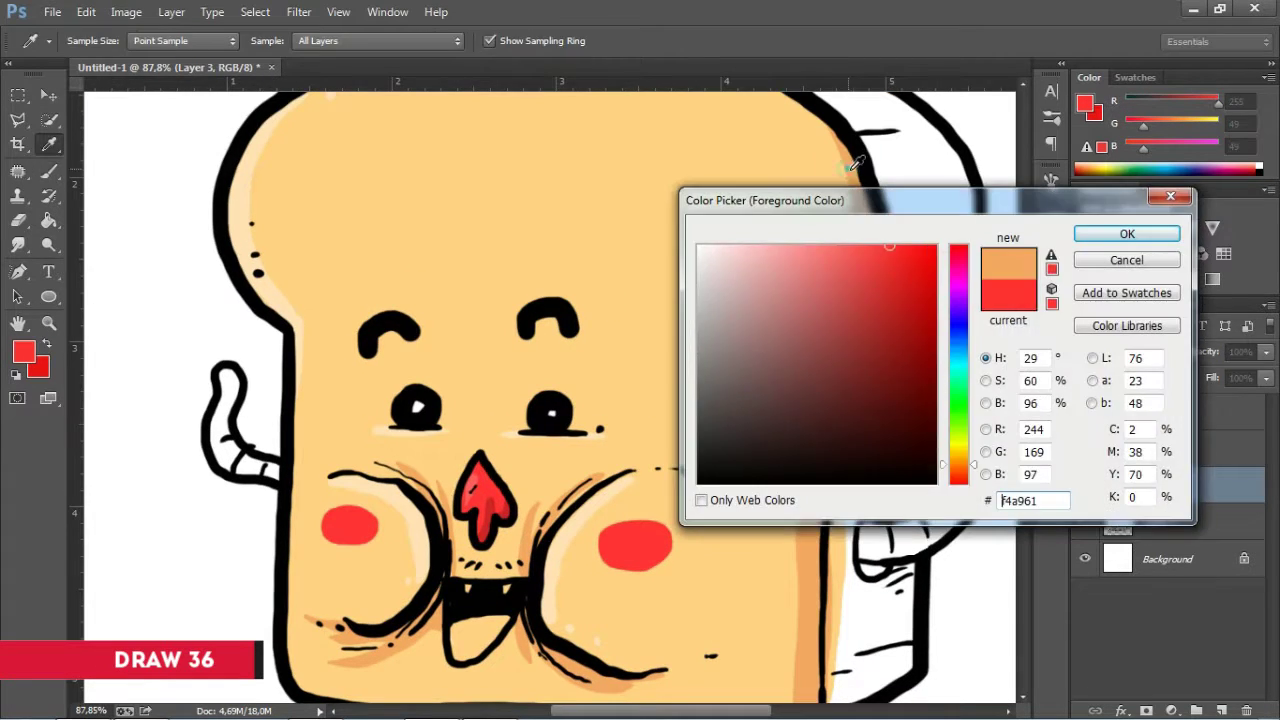
click(1146, 234)
alt+click(442, 386)
scroll(480, 500, down, 2)
click(23, 350)
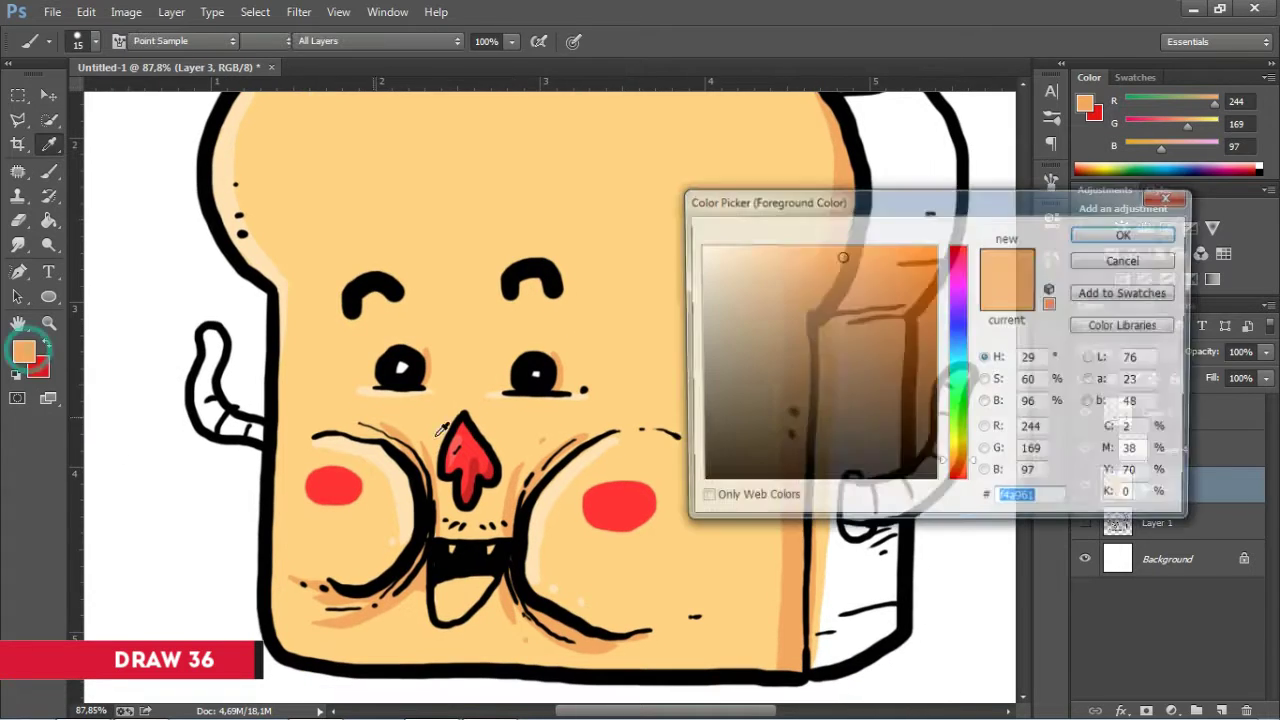
click(620, 508)
click(1146, 234)
click(23, 350)
click(894, 286)
click(1100, 238)
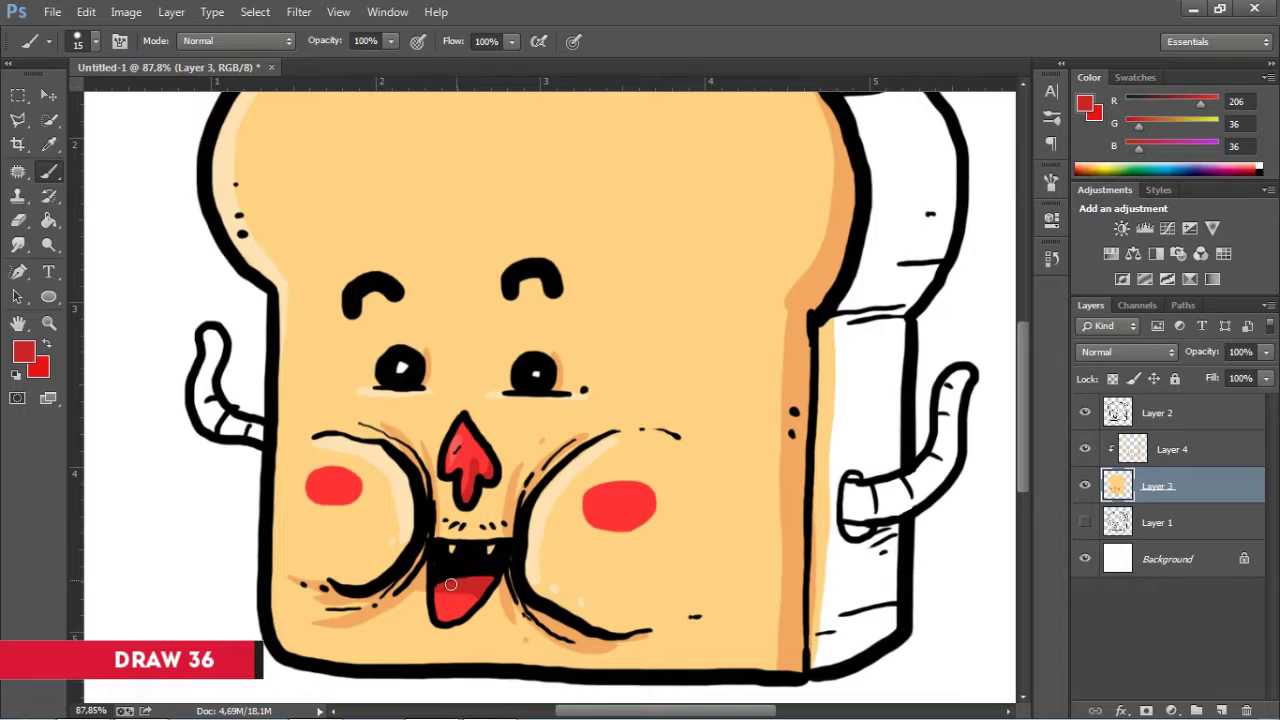
Step: Fit the drawing on screen, set orange f4a961 and try a stroke on the bread's side
key(ctrl+0)
click(23, 350)
click(841, 256)
click(896, 242)
click(1127, 234)
key(b)
scroll(905, 248, up, 1)
drag(748, 242, 765, 330)
key(ctrl+z)
Step: Paint the crust top and white side strip solid orange, leaving a thin highlight
click(23, 350)
click(890, 247)
click(1130, 233)
drag(785, 270, 783, 356)
mouse_move(622, 178)
mouse_down()
mouse_move(740, 232)
mouse_move(725, 440)
mouse_up()
mouse_move(765, 235)
mouse_down()
mouse_move(754, 440)
mouse_move(762, 245)
mouse_up()
mouse_move(715, 430)
mouse_down()
mouse_move(706, 333)
mouse_move(706, 560)
mouse_up()
drag(706, 510, 705, 600)
drag(748, 330, 738, 440)
mouse_move(752, 390)
mouse_down()
mouse_move(747, 524)
mouse_move(722, 340)
mouse_up()
Step: Return to the bread colour Layer 3 with the brush and pick a darker orange
key(alt+bracketright)
key(e)
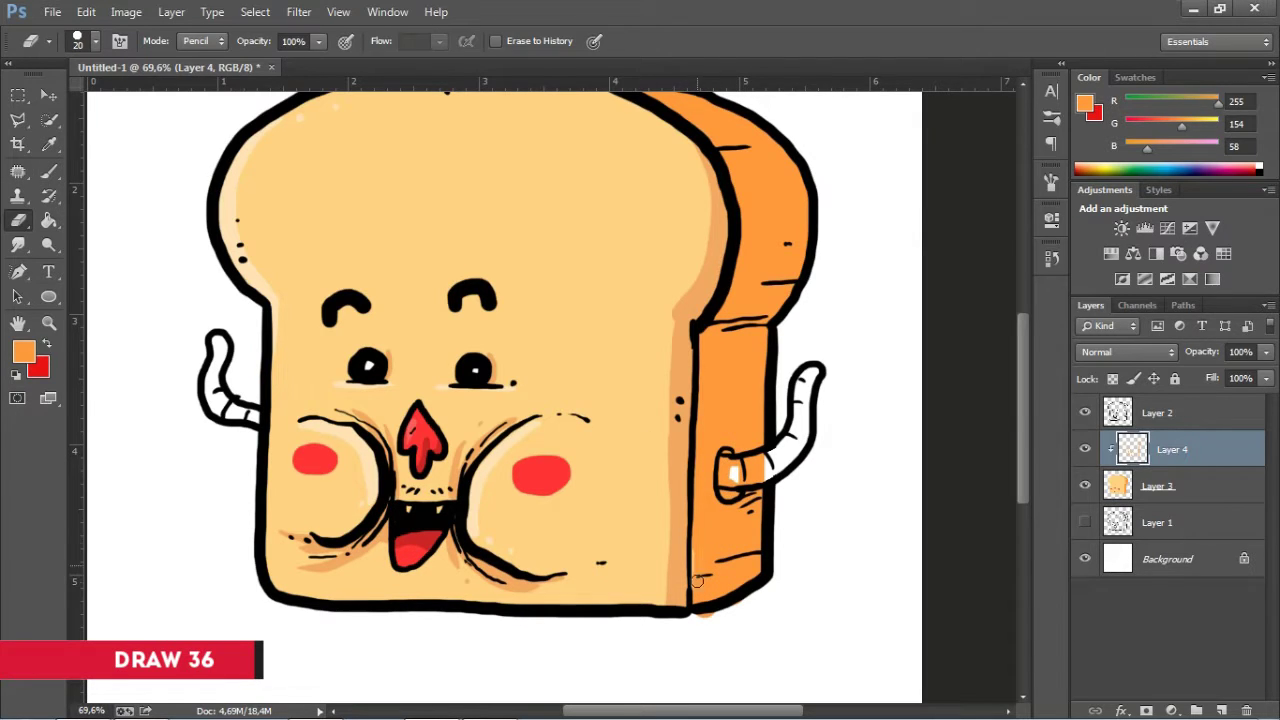
key(alt+bracketleft)
key(b)
click(23, 351)
click(917, 280)
Step: Shade the crust's lower side, bottom corner and right edge with darker orange
click(1129, 234)
drag(755, 515, 712, 595)
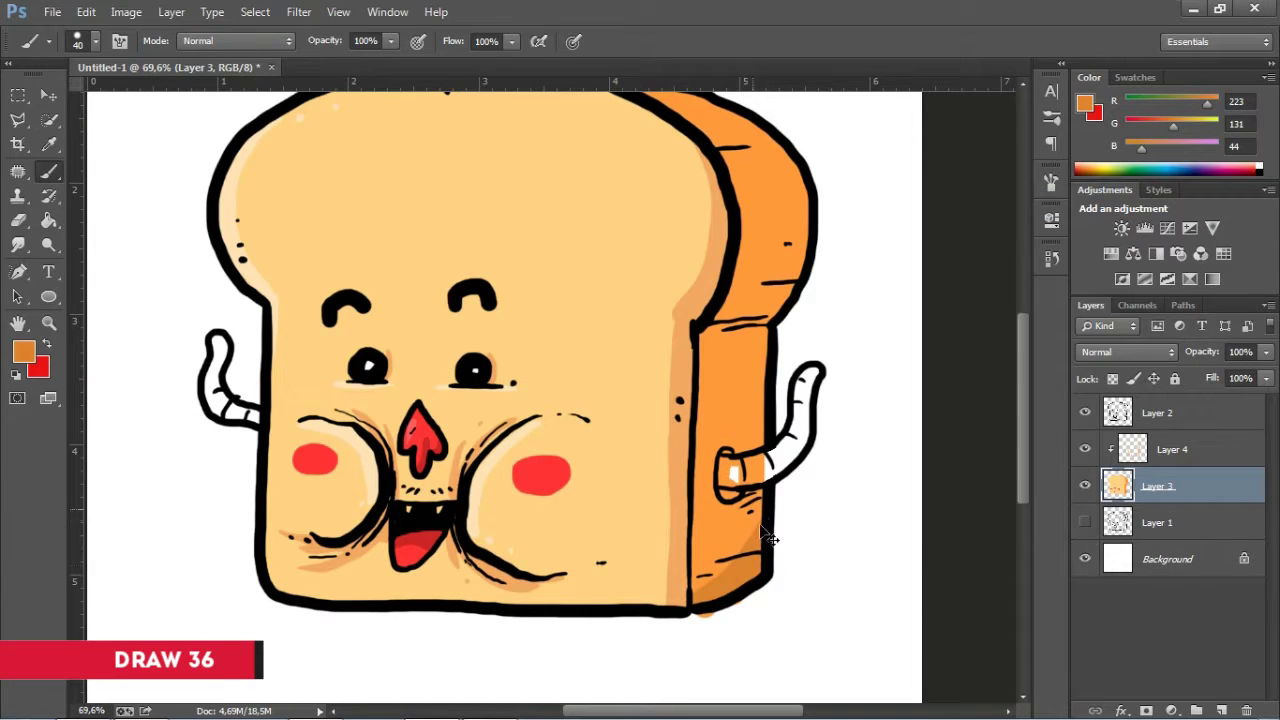
drag(770, 538, 697, 604)
drag(770, 487, 712, 569)
drag(703, 395, 705, 622)
Step: Paint lighter orange (about ffb772) highlights on the upper crust and its right side
click(23, 351)
click(857, 246)
click(1127, 234)
click(23, 351)
click(829, 245)
click(1091, 237)
drag(630, 178, 718, 218)
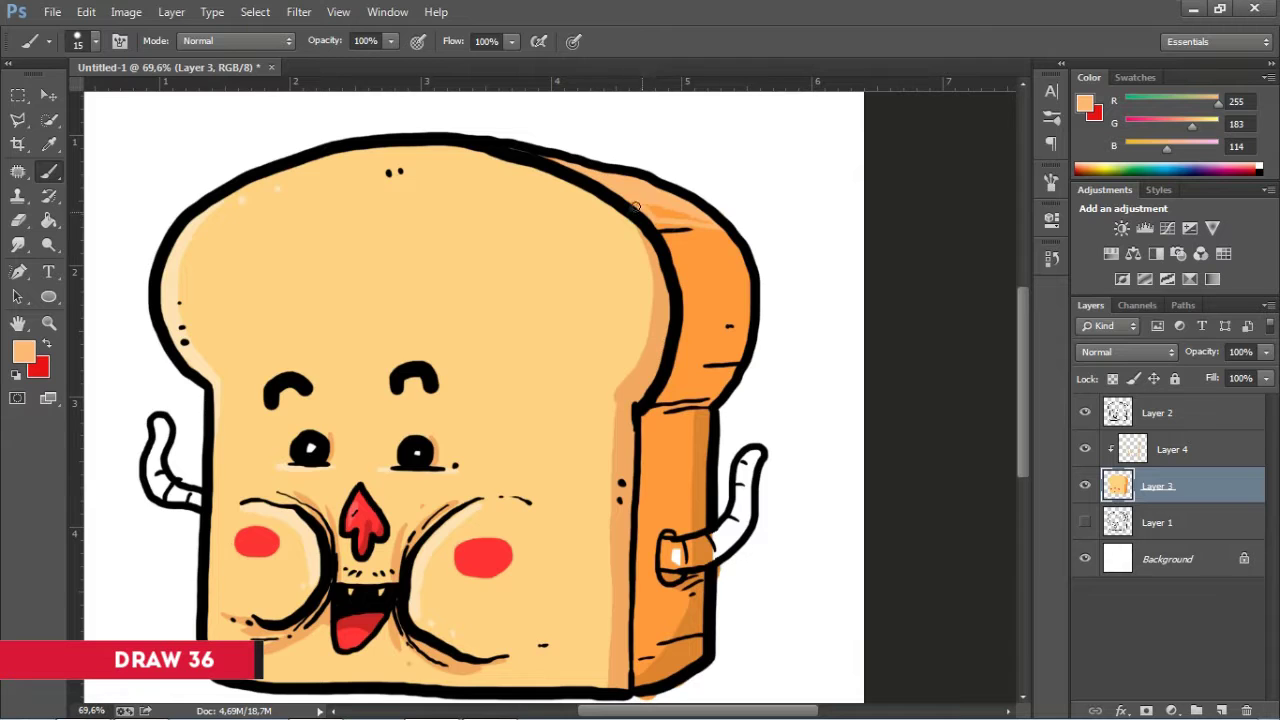
drag(695, 276, 737, 276)
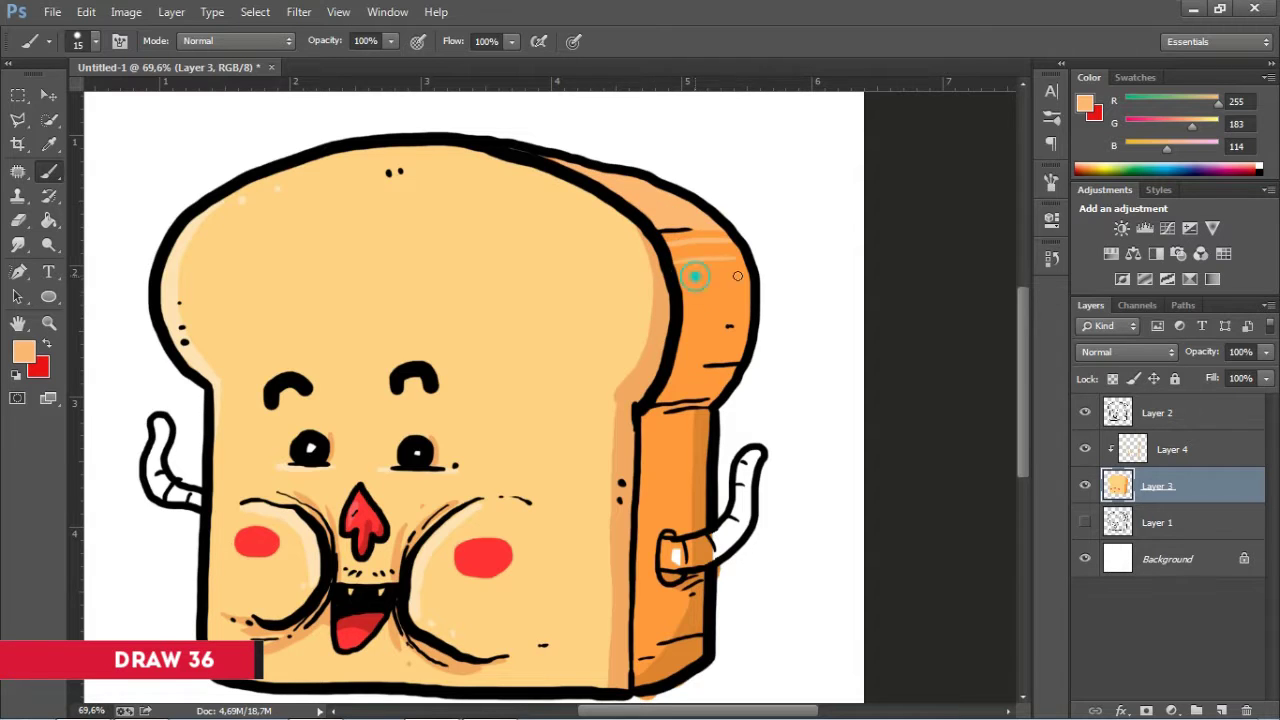
Step: Set the foreground to a darker crust orange, then to light cream for the arms
click(24, 351)
click(646, 411)
key(Return)
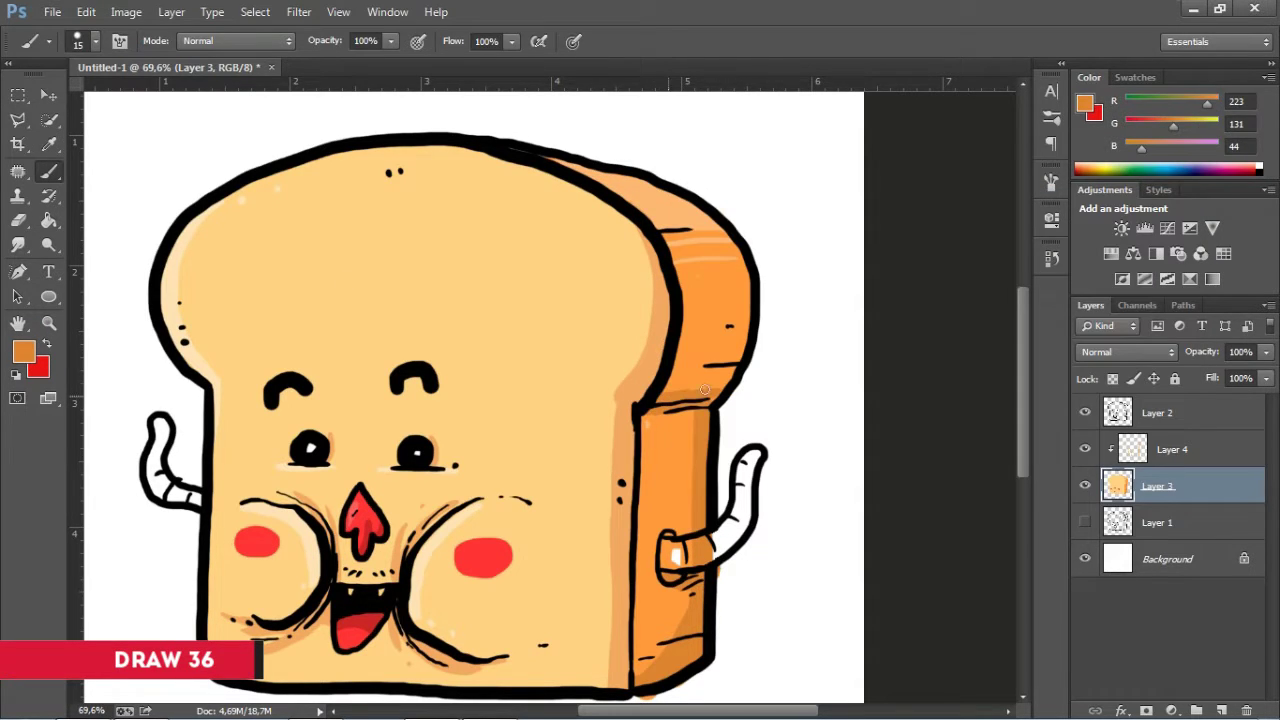
click(24, 351)
click(806, 245)
key(Return)
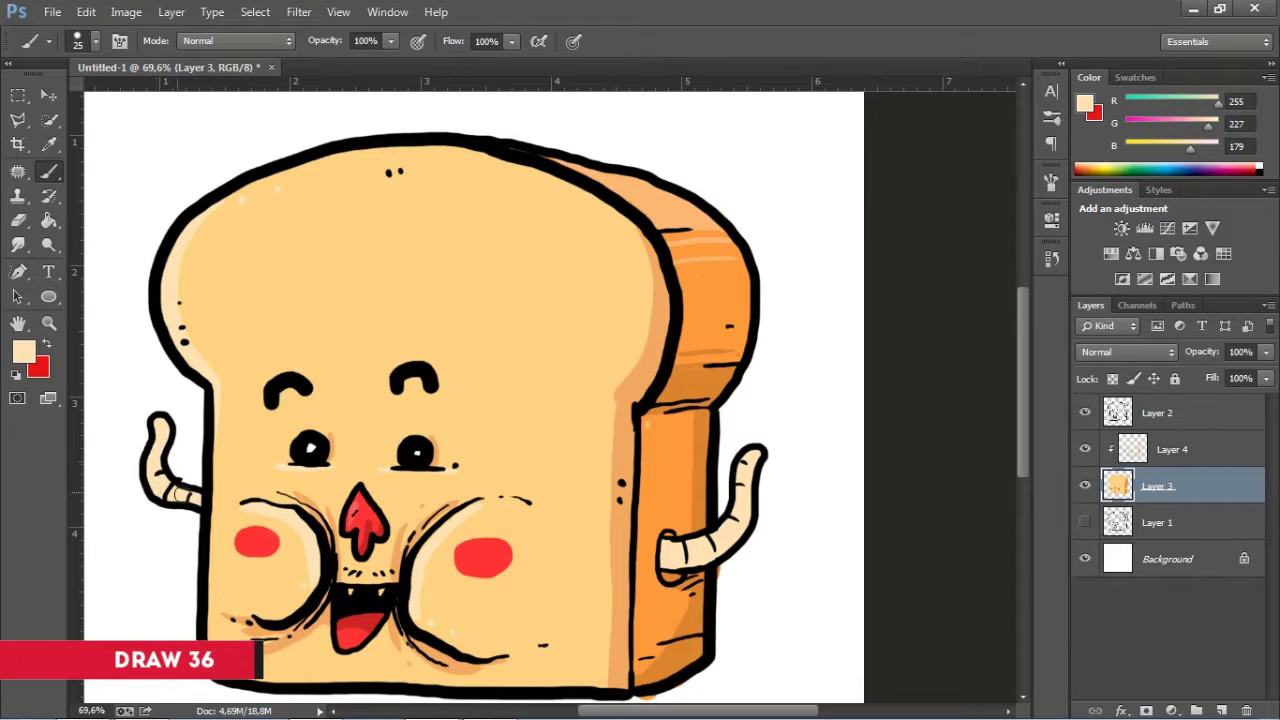
Step: Set the foreground to peach 255,166,118 and shade the lower parts of both arms
click(24, 351)
click(889, 274)
key(Return)
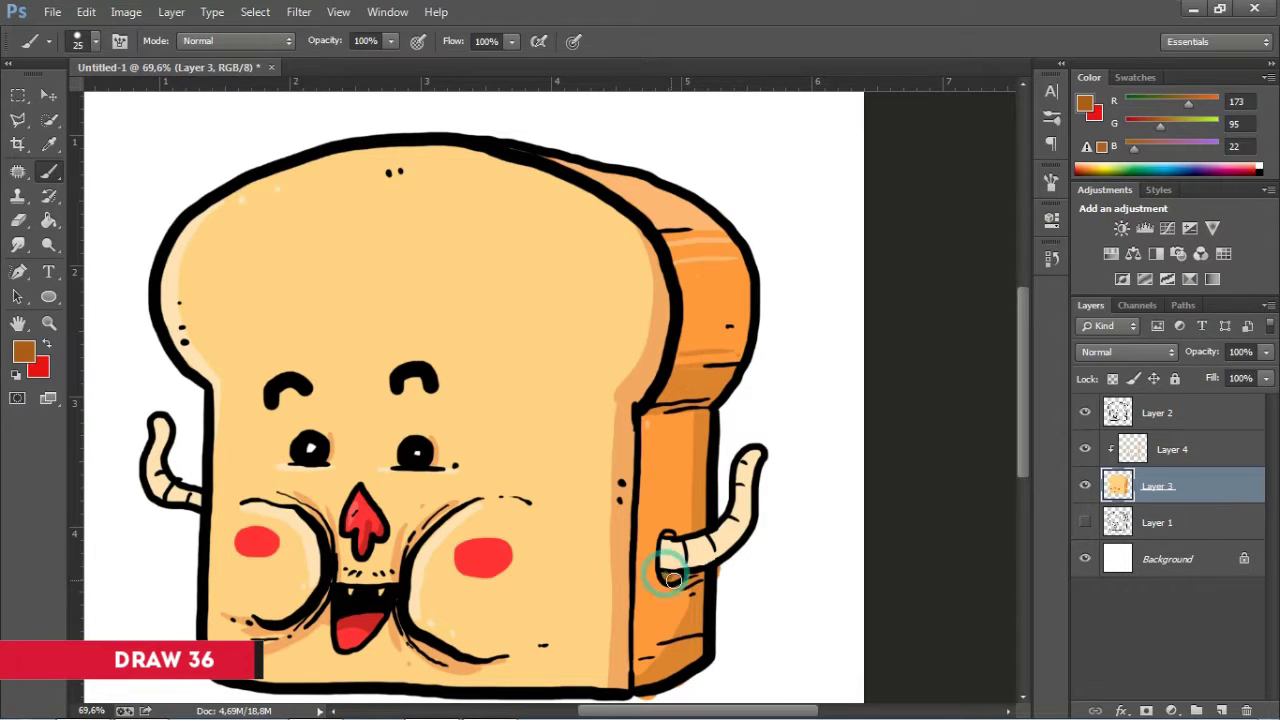
click(24, 351)
drag(670, 419, 958, 470)
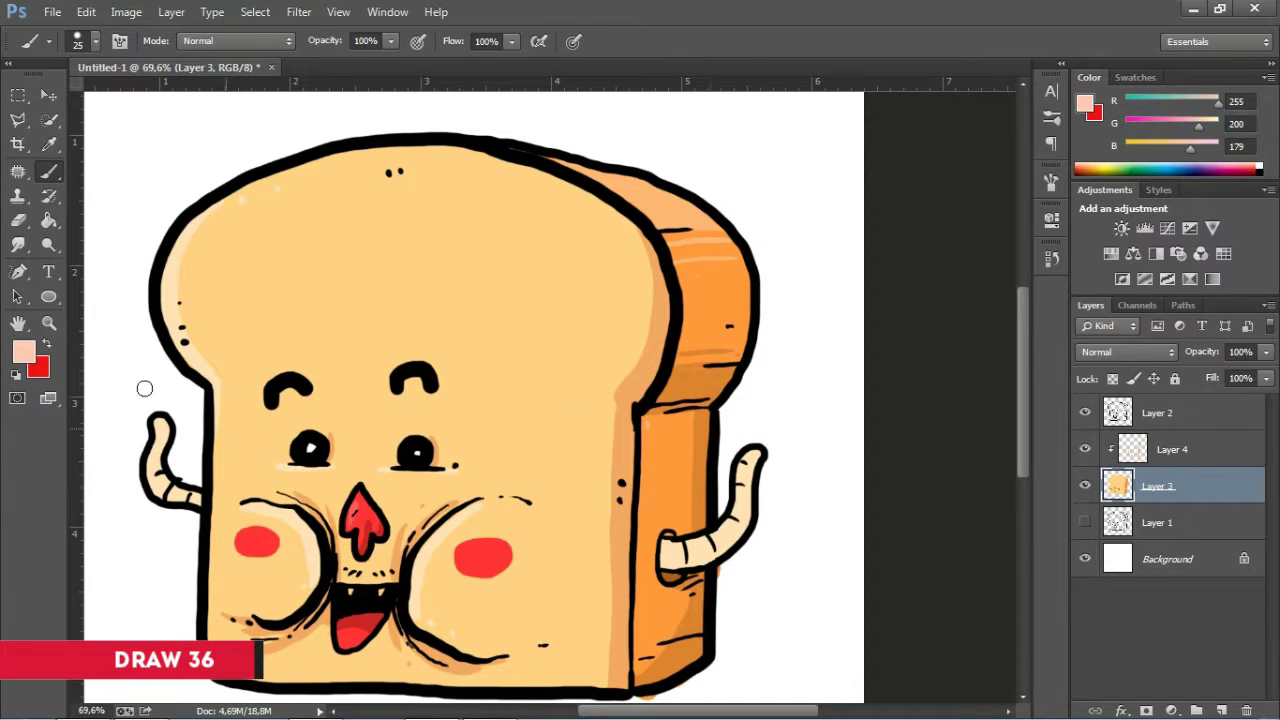
click(24, 351)
drag(766, 246, 829, 246)
click(1128, 234)
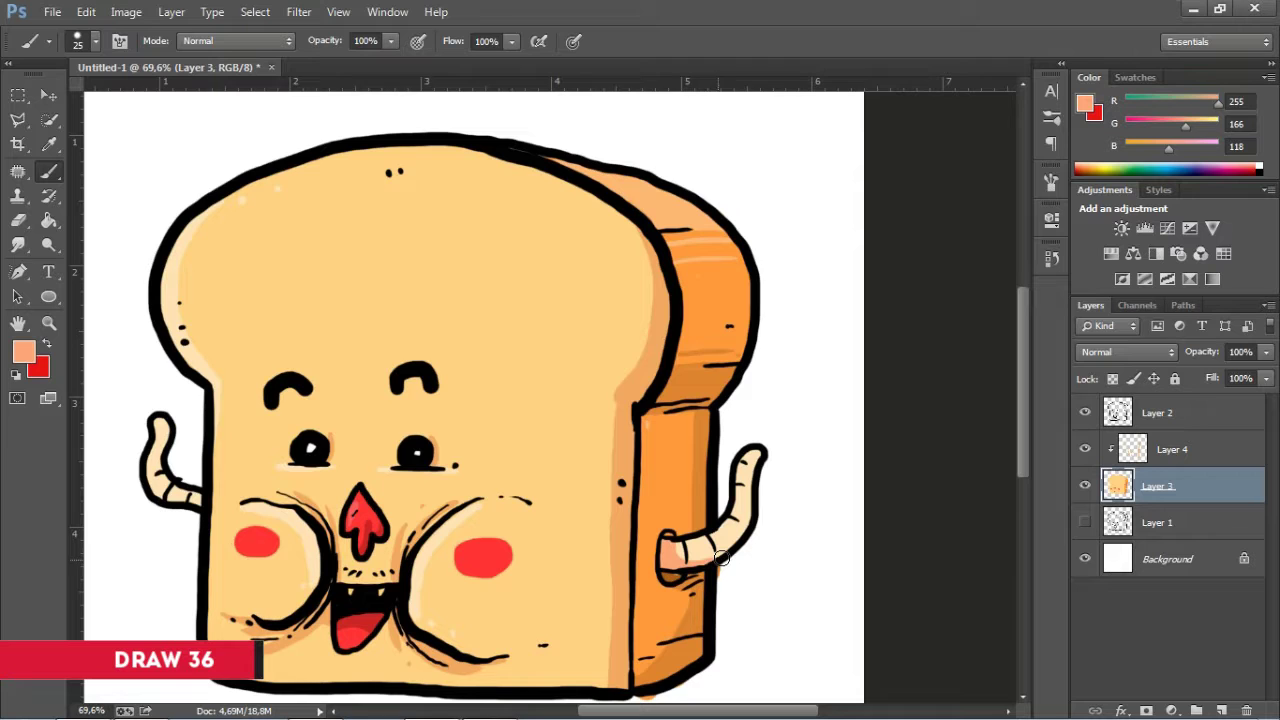
drag(140, 480, 200, 492)
drag(685, 545, 708, 548)
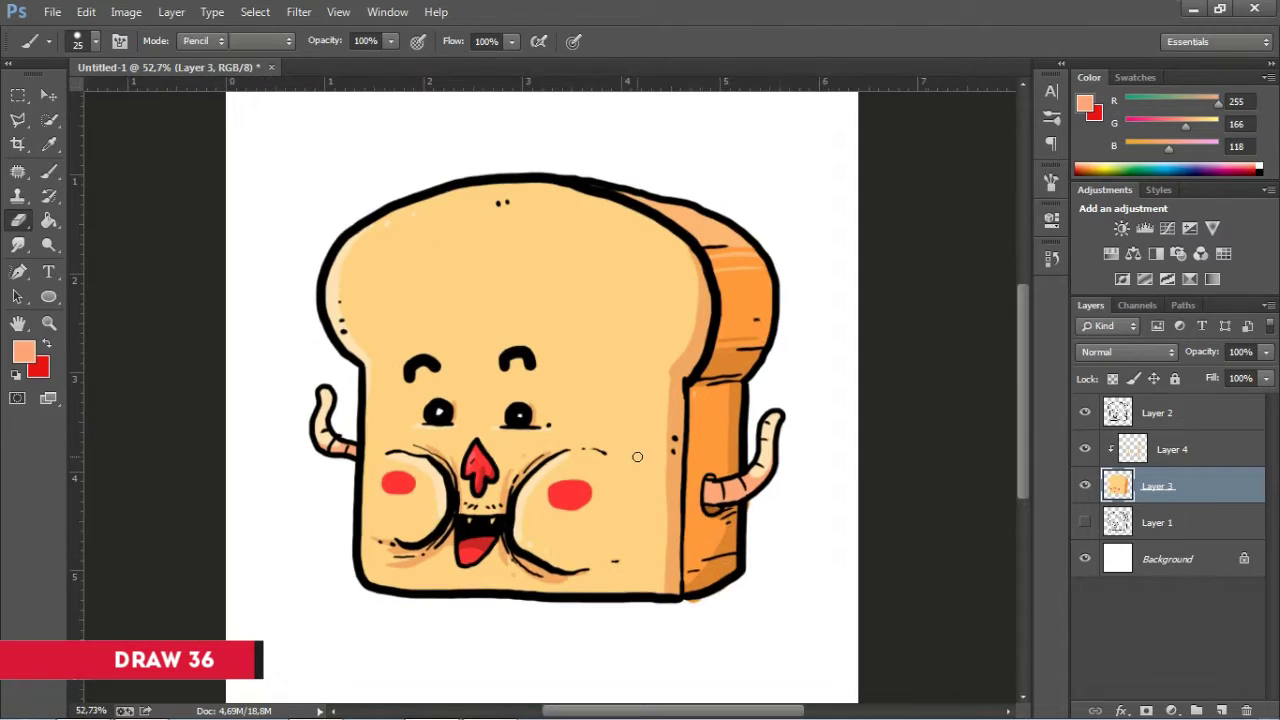
scroll(742, 528, down, 3)
Step: Create a new empty layer and select the Background layer
key(e)
click(1170, 449)
key(ctrl+shift+alt+n)
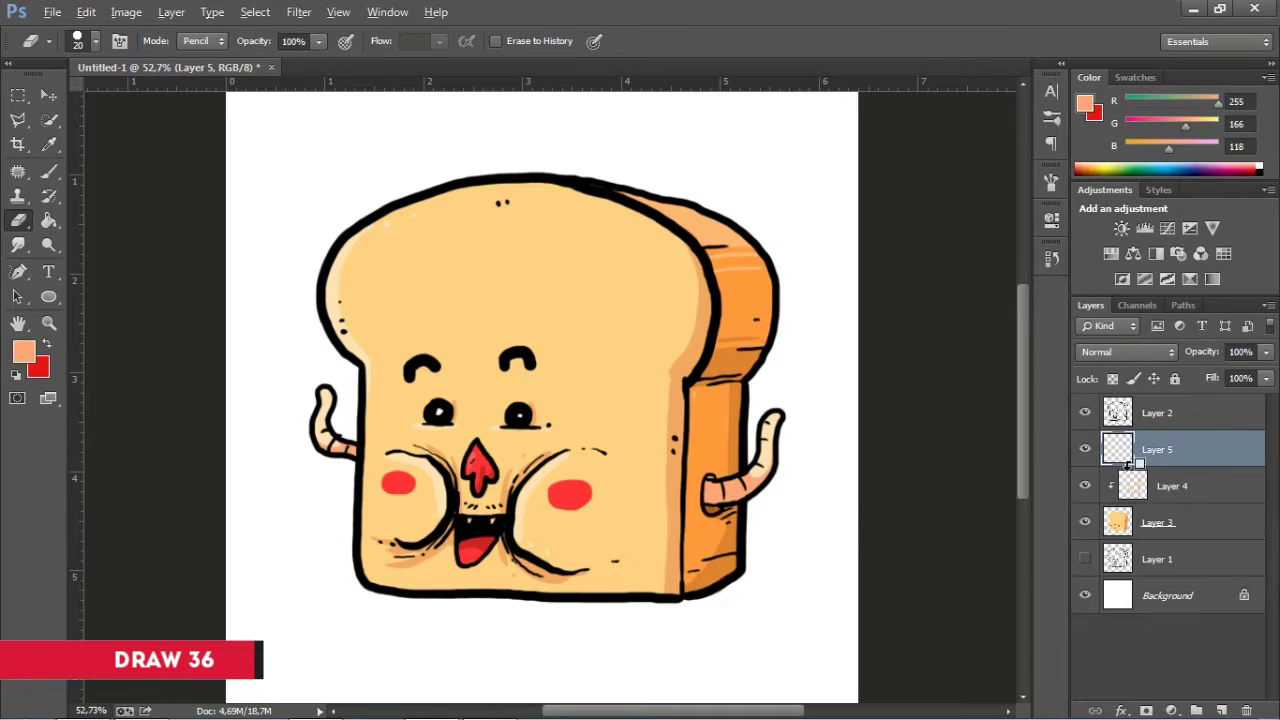
click(24, 351)
click(1146, 234)
key(v)
scroll(459, 243, down, 3)
Step: Add a Solid Color fill layer in pale yellow ffd283 as the backdrop
click(1170, 595)
click(1172, 710)
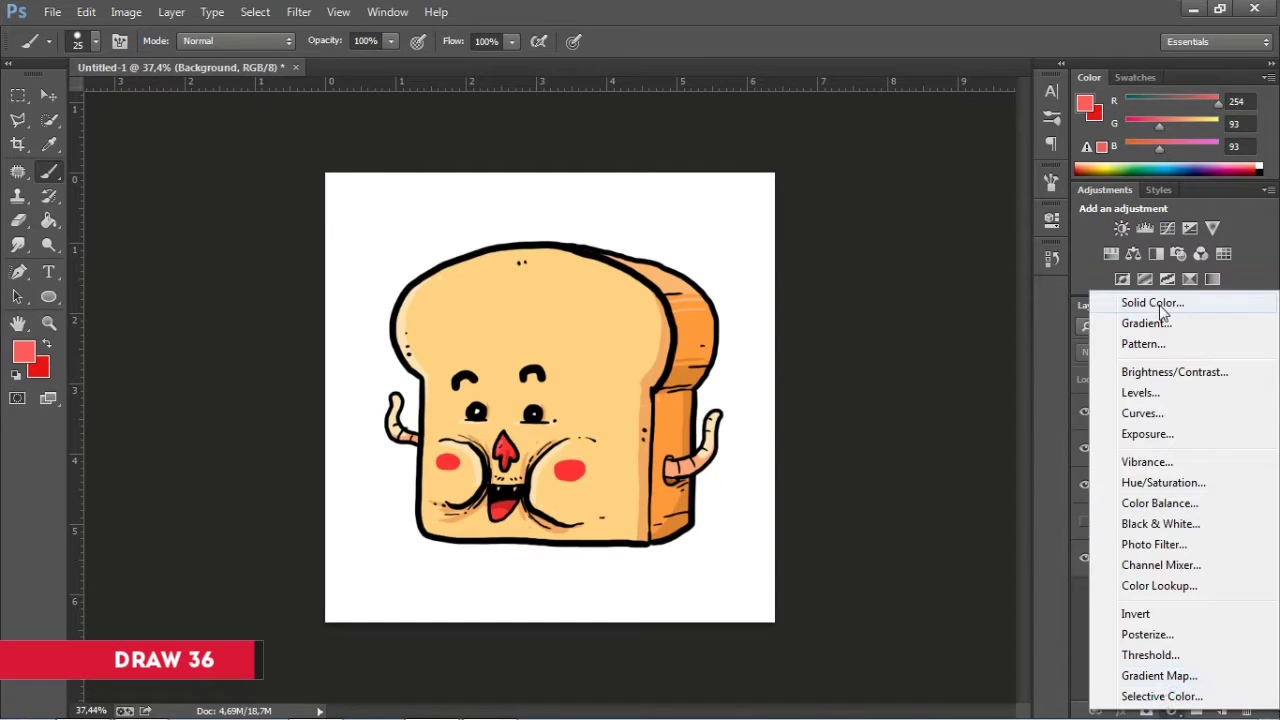
click(1128, 294)
click(661, 428)
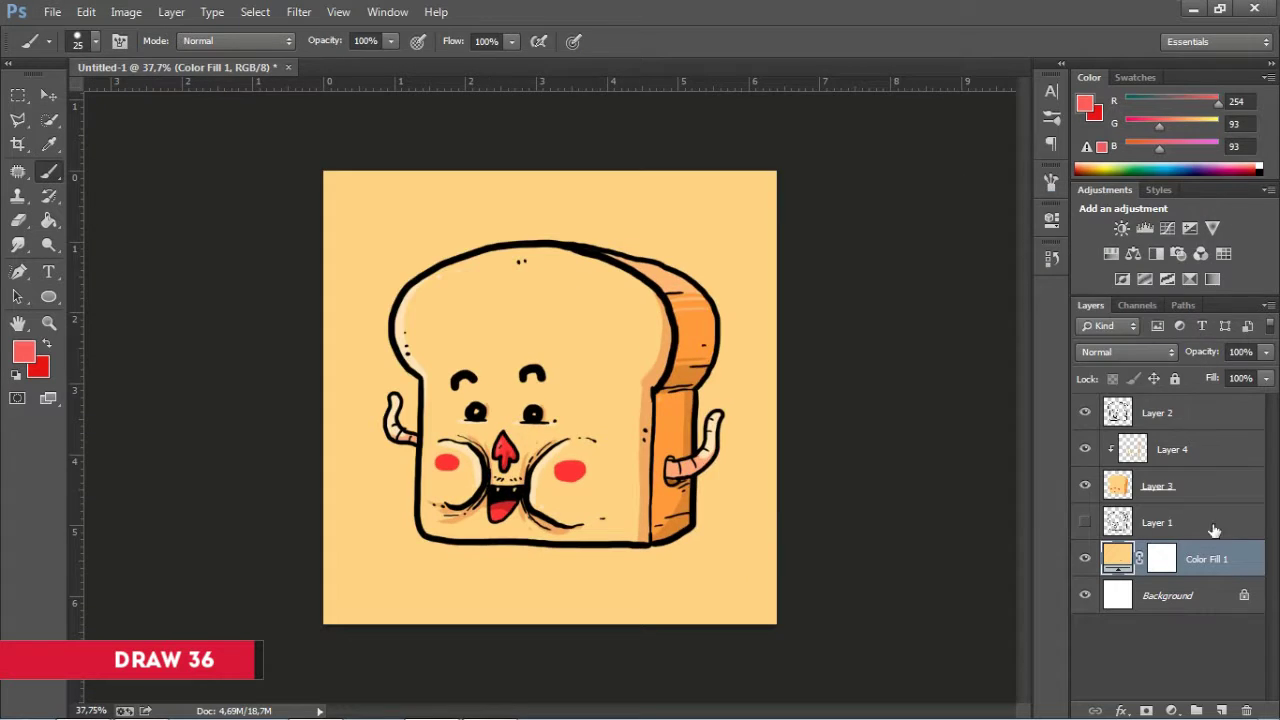
double_click(1117, 558)
click(809, 251)
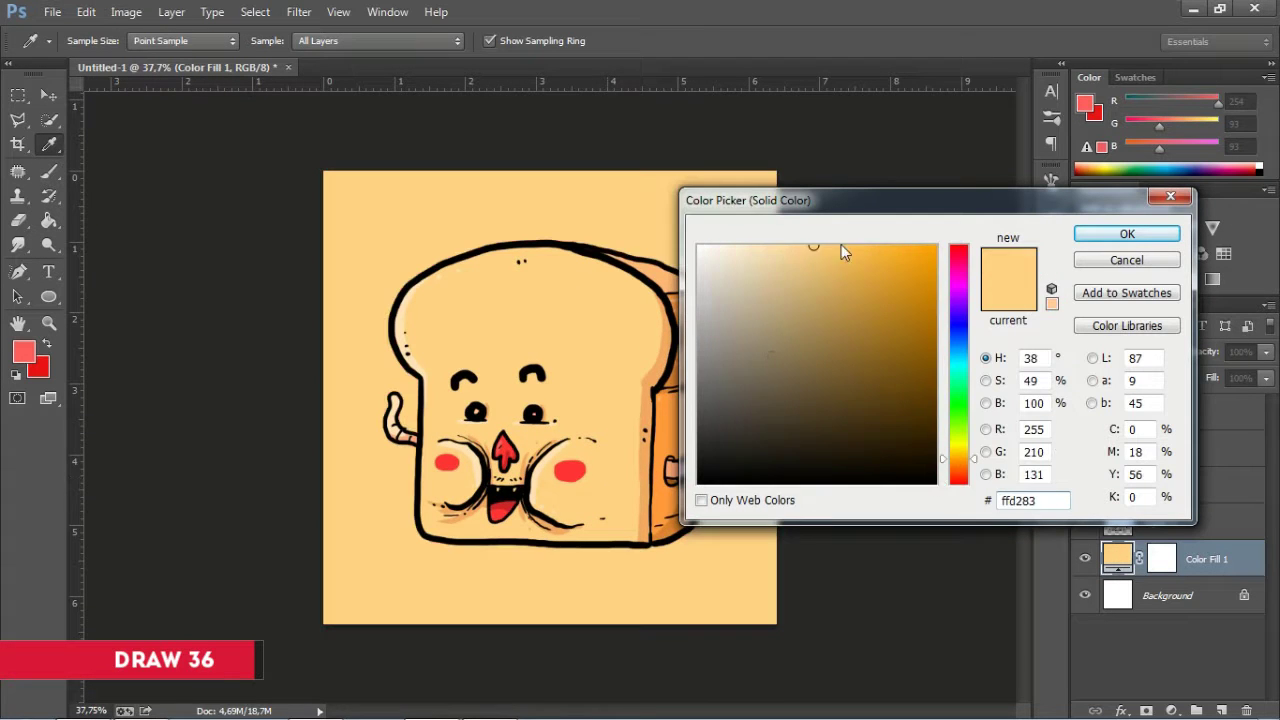
click(1126, 234)
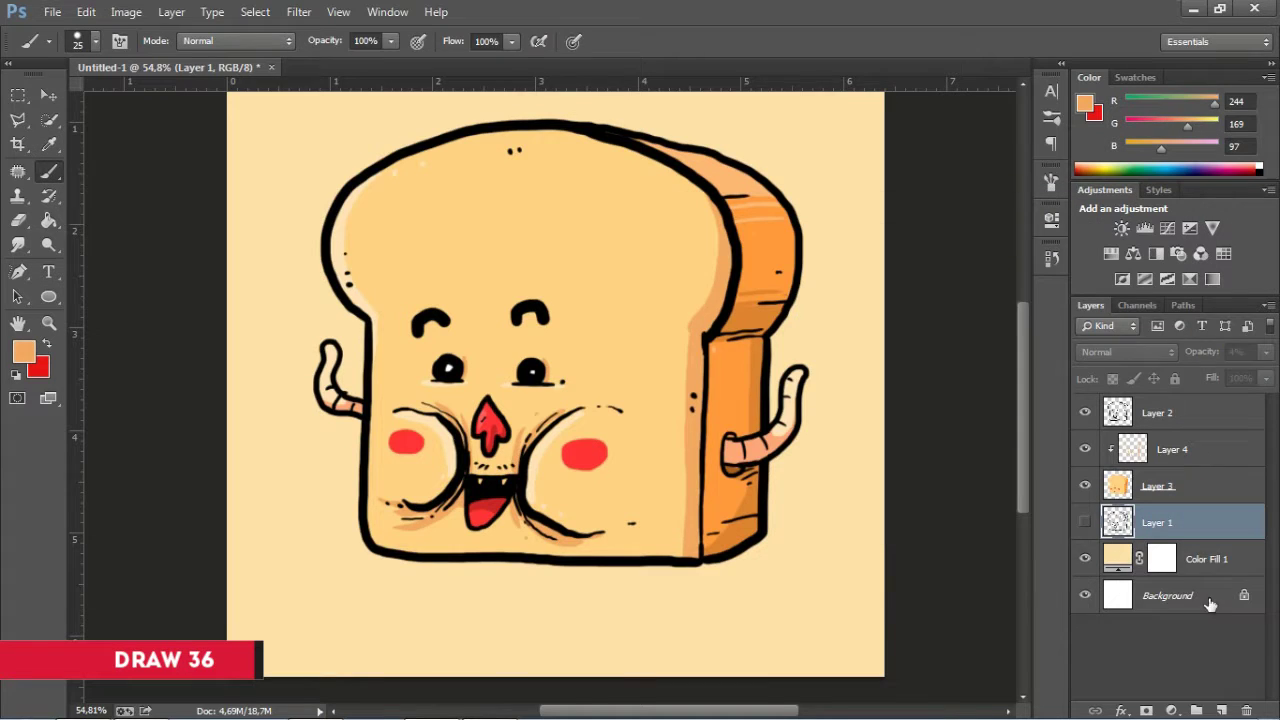
Step: Reduce the brush size to 50 and set the foreground to a peach shadow colour
key(bracketleft)
key(bracketleft)
key(bracketleft)
click(23, 350)
click(278, 470)
key(Return)
click(17, 352)
click(1128, 231)
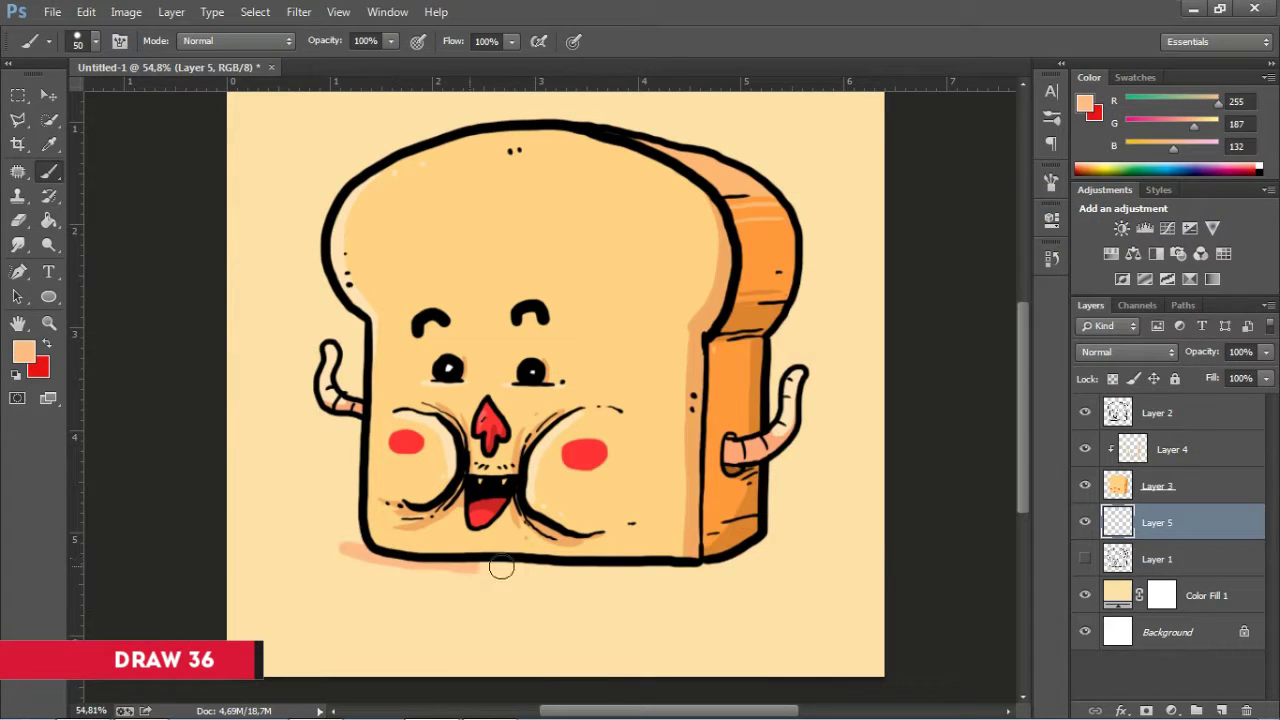
Step: Brush a soft peach shadow under the toast, extending it left, right and along the bottom
drag(340, 548, 775, 540)
drag(304, 553, 340, 540)
drag(775, 545, 797, 553)
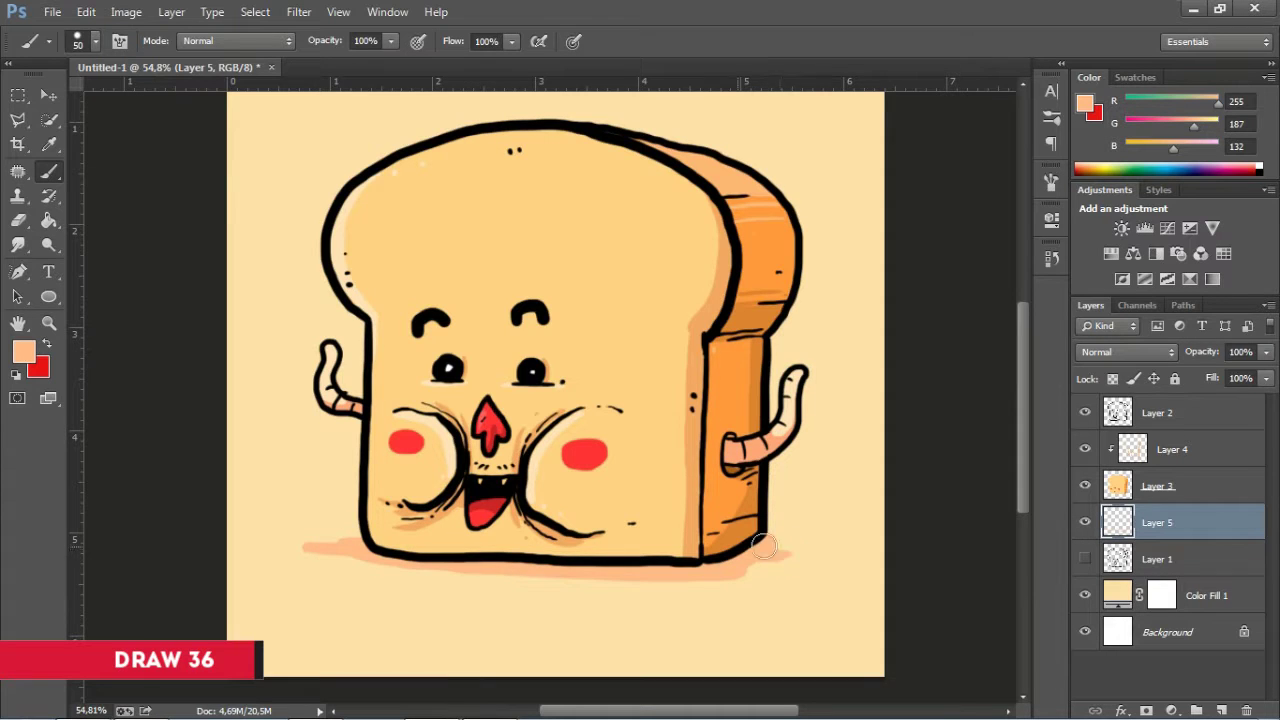
key(e)
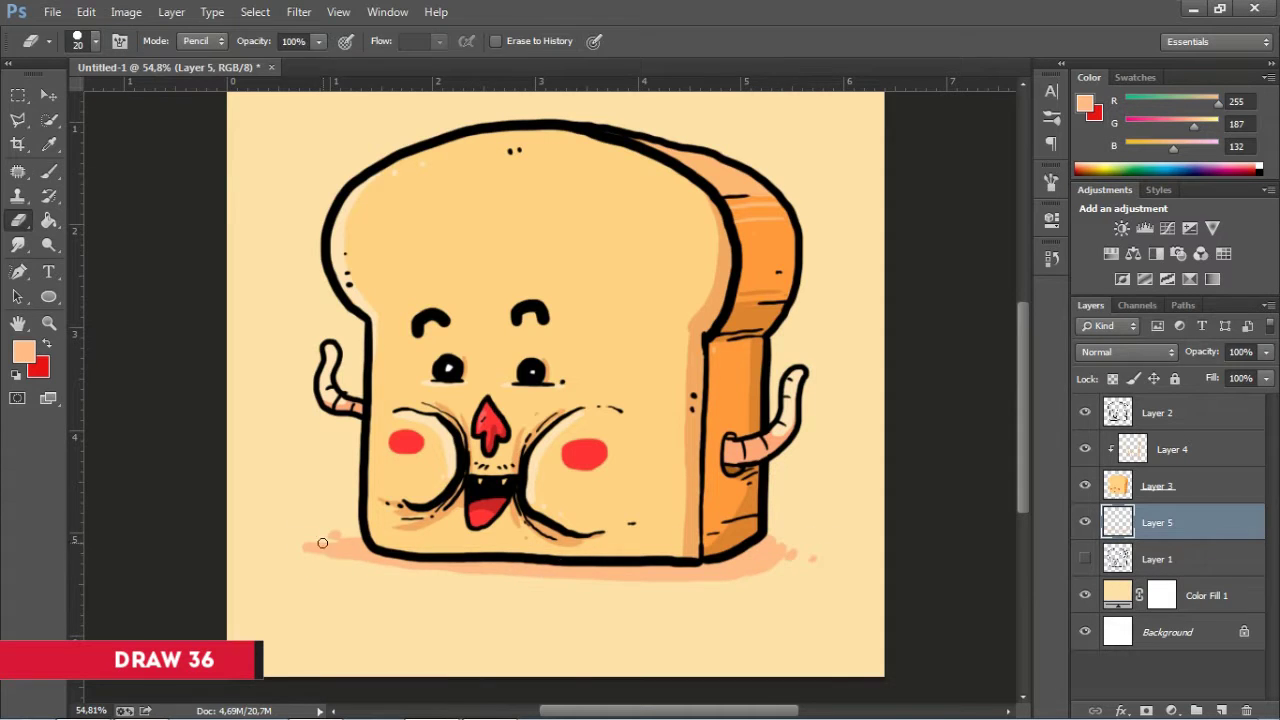
key(b)
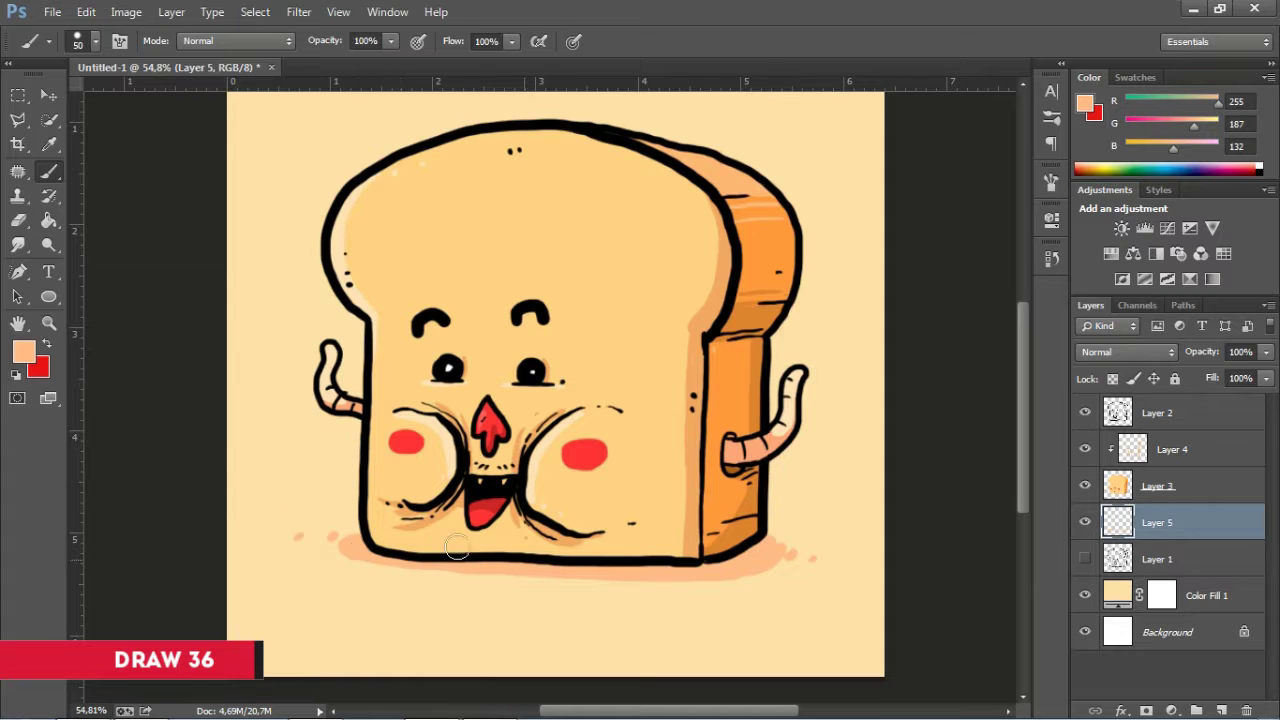
drag(457, 567, 753, 566)
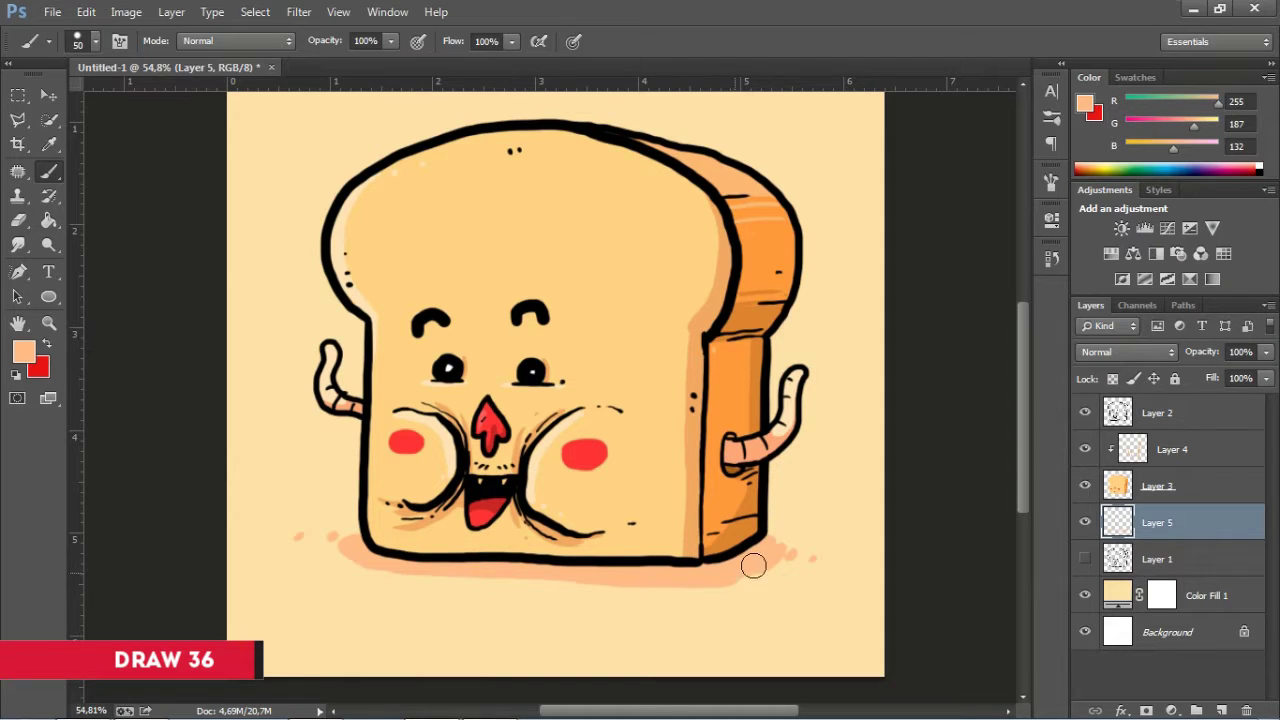
scroll(840, 531, down, 3)
click(48, 94)
Step: Group the artwork layers into Group 1
shift+click(1171, 413)
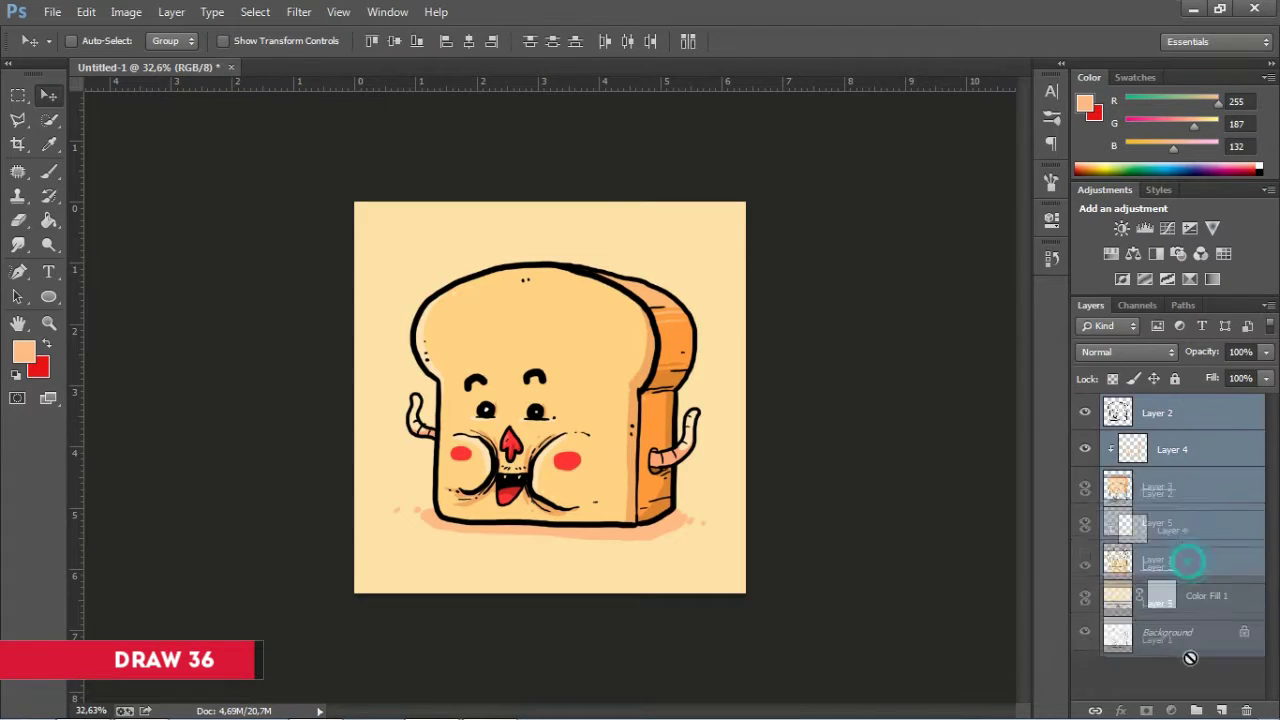
key(ctrl+g)
scroll(611, 367, up, 2)
Step: Write a black initials signature beside the right arm on Layer 2 with a small brush
key(b)
click(1107, 405)
click(1172, 434)
click(24, 350)
click(1128, 234)
key(bracketleft)
key(bracketleft)
drag(733, 496, 757, 490)
Step: Give Layer 2 a near-black 0d0d0d Color Overlay effect and zoom out to view the drawing
click(1121, 710)
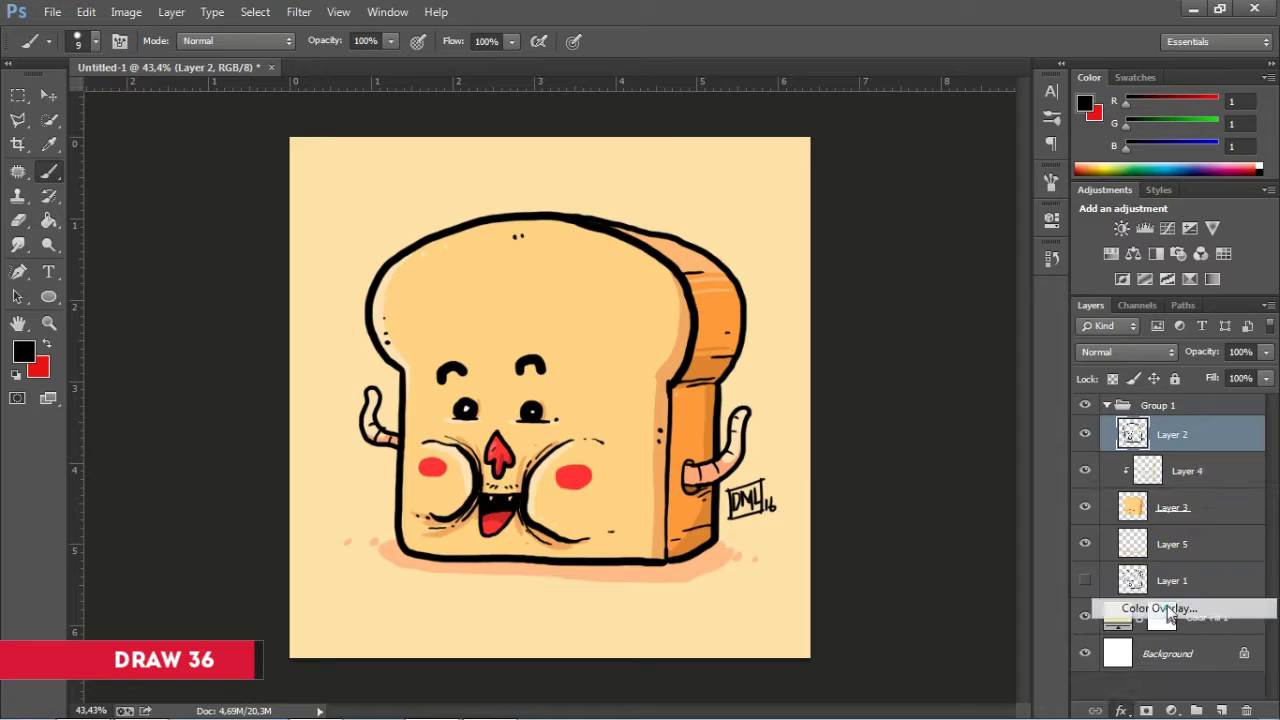
click(1160, 611)
click(1076, 101)
click(698, 472)
click(1117, 240)
key(Return)
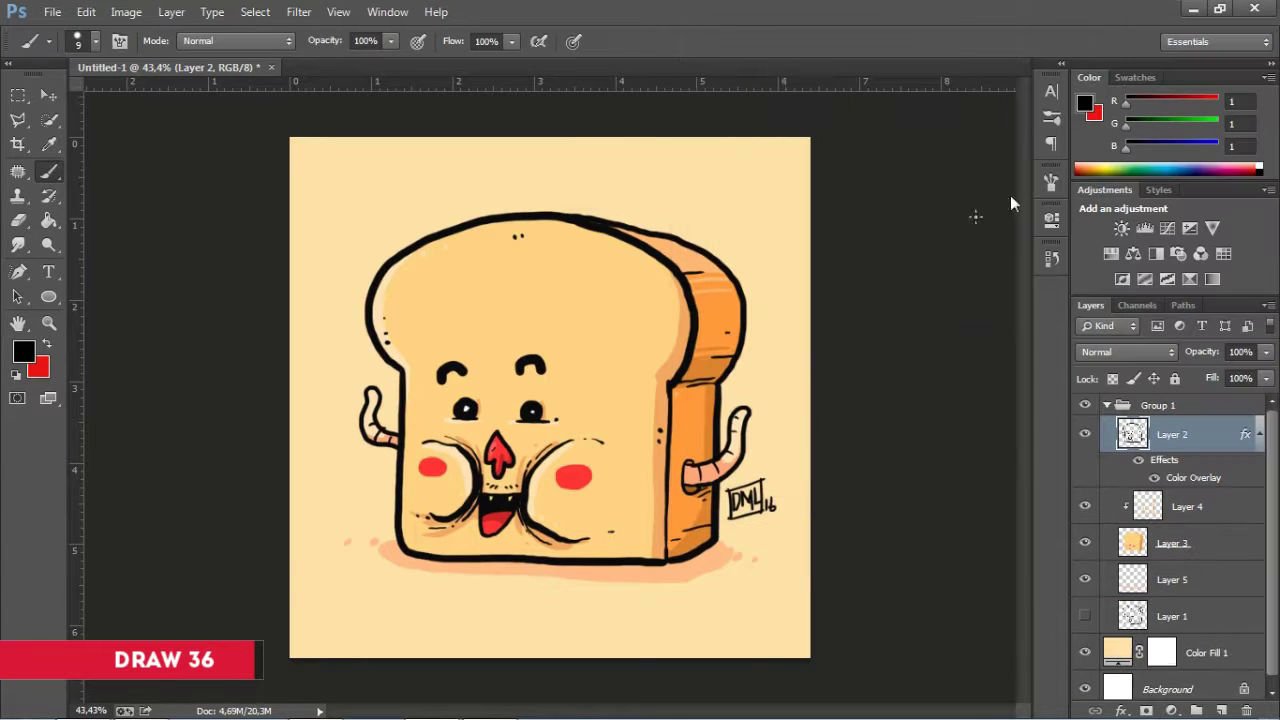
key(ctrl+minus)
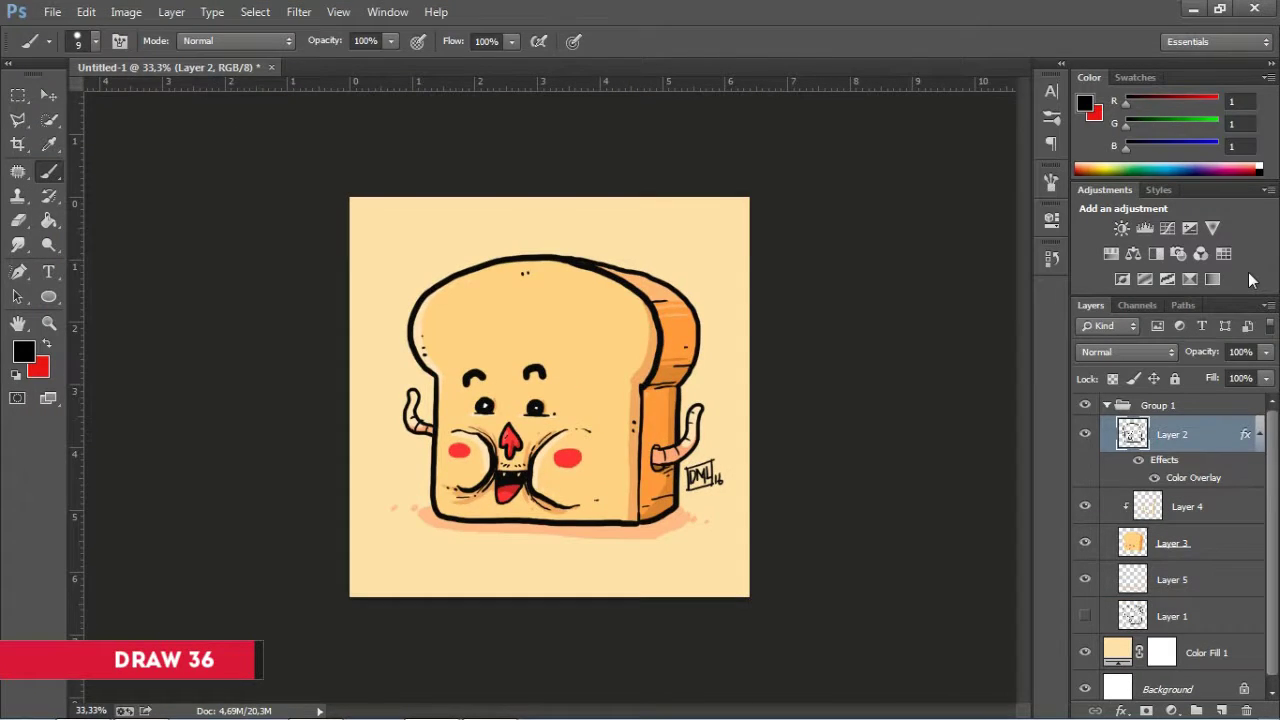